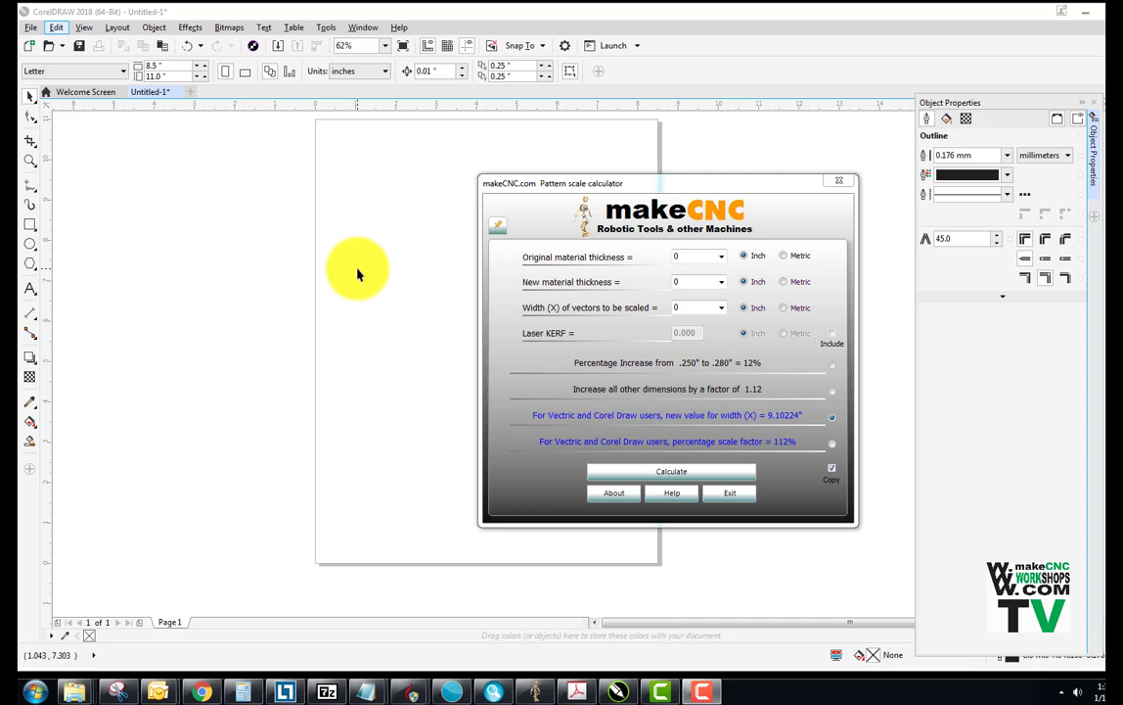
- Bring the empty Untitled-1 Letter page in front of the calculator and check the zoom
click(307, 236)
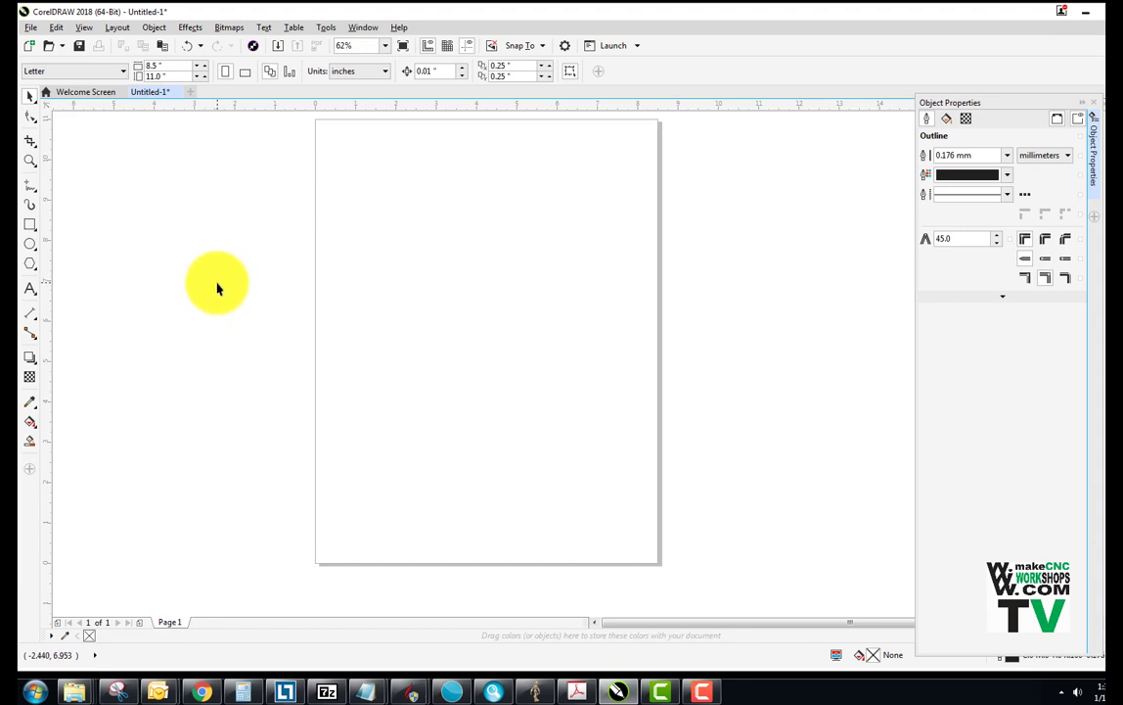
scroll(217, 287, down, 2)
scroll(218, 286, up, 2)
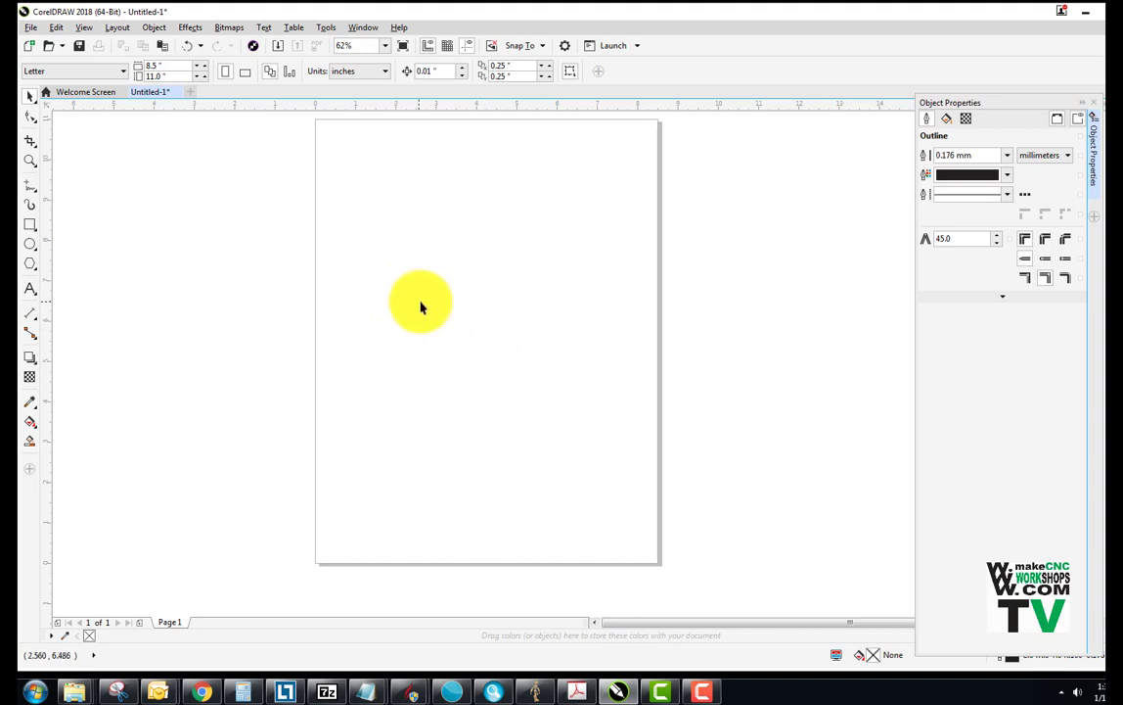
- Import SP_Bison_1-4_Inch.DXF with English inch units and 1:1 scaling
click(32, 31)
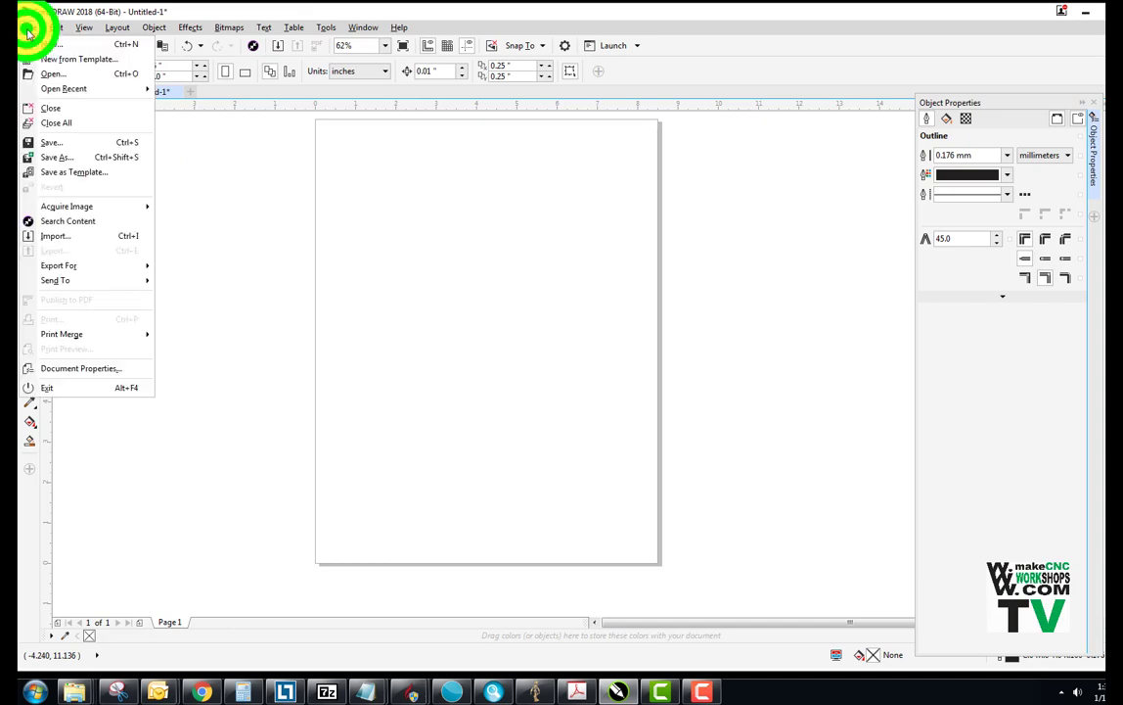
click(59, 241)
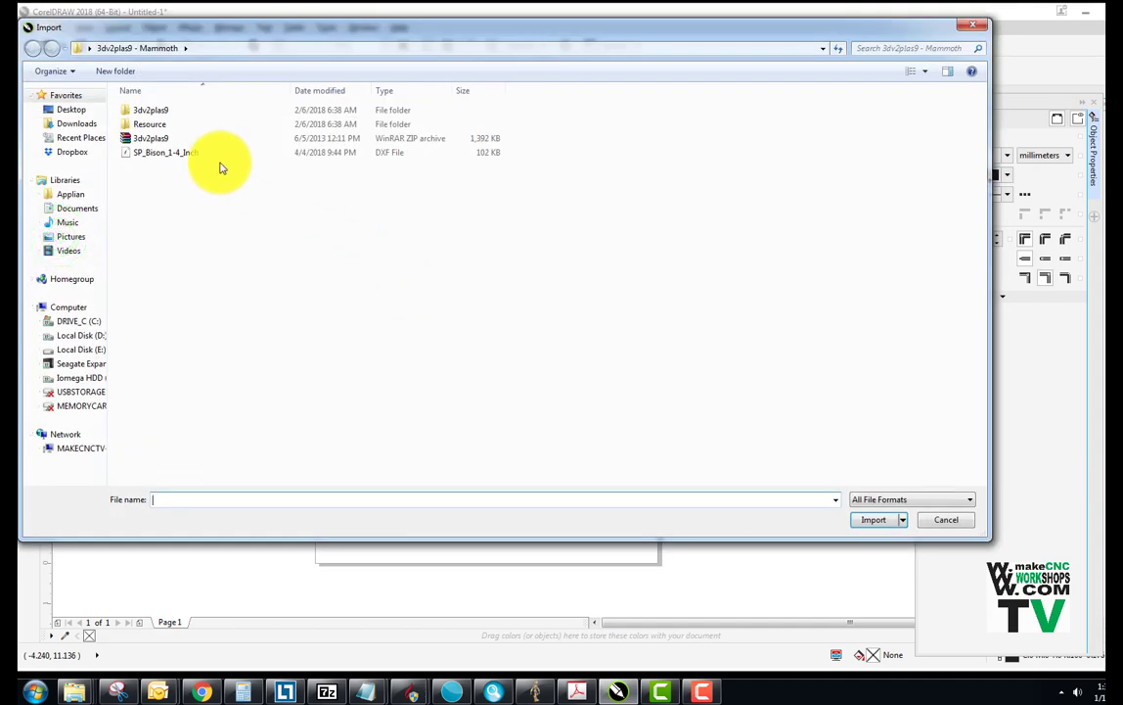
click(155, 153)
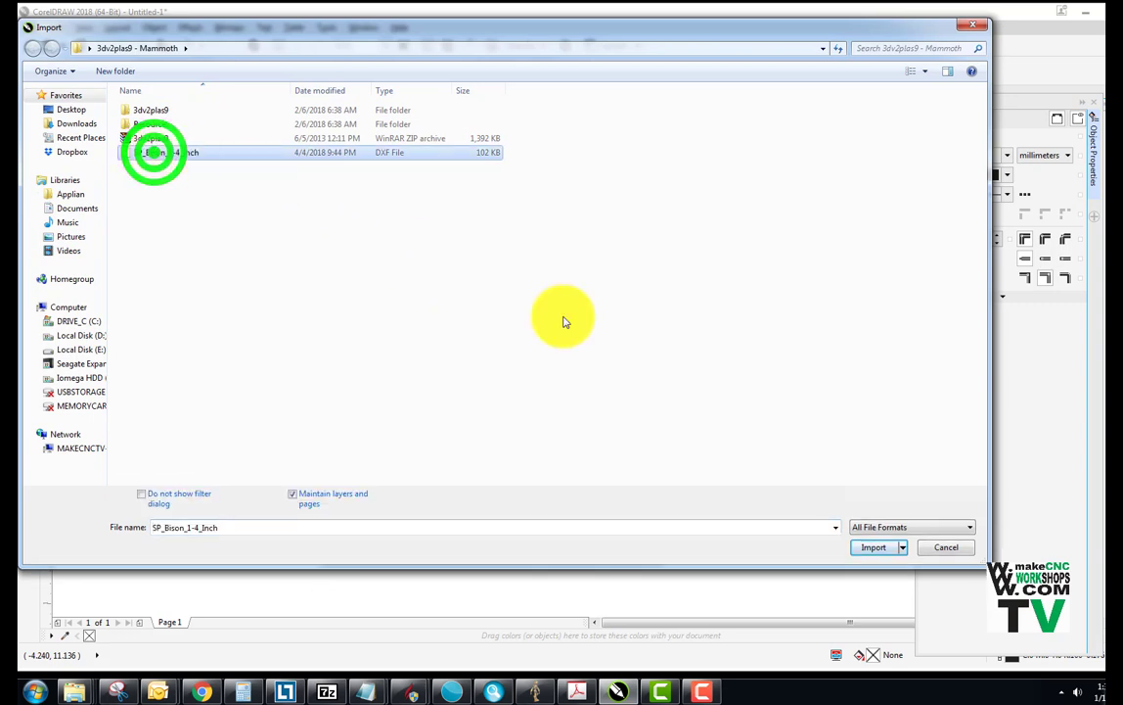
click(867, 549)
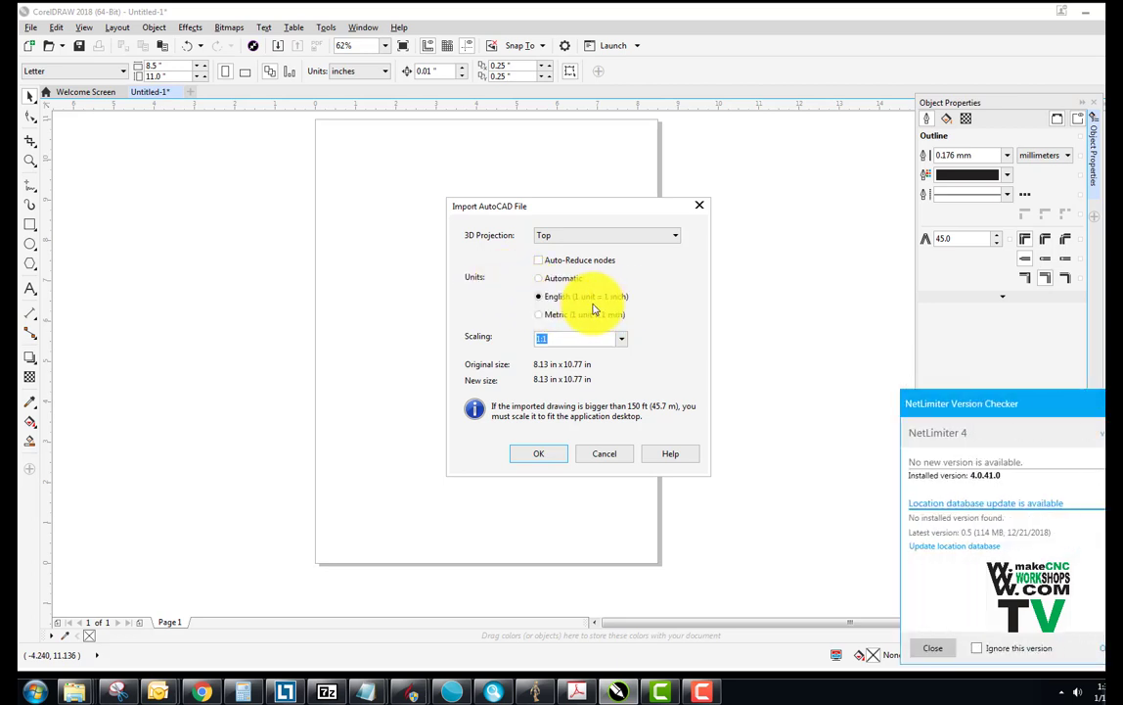
click(1096, 401)
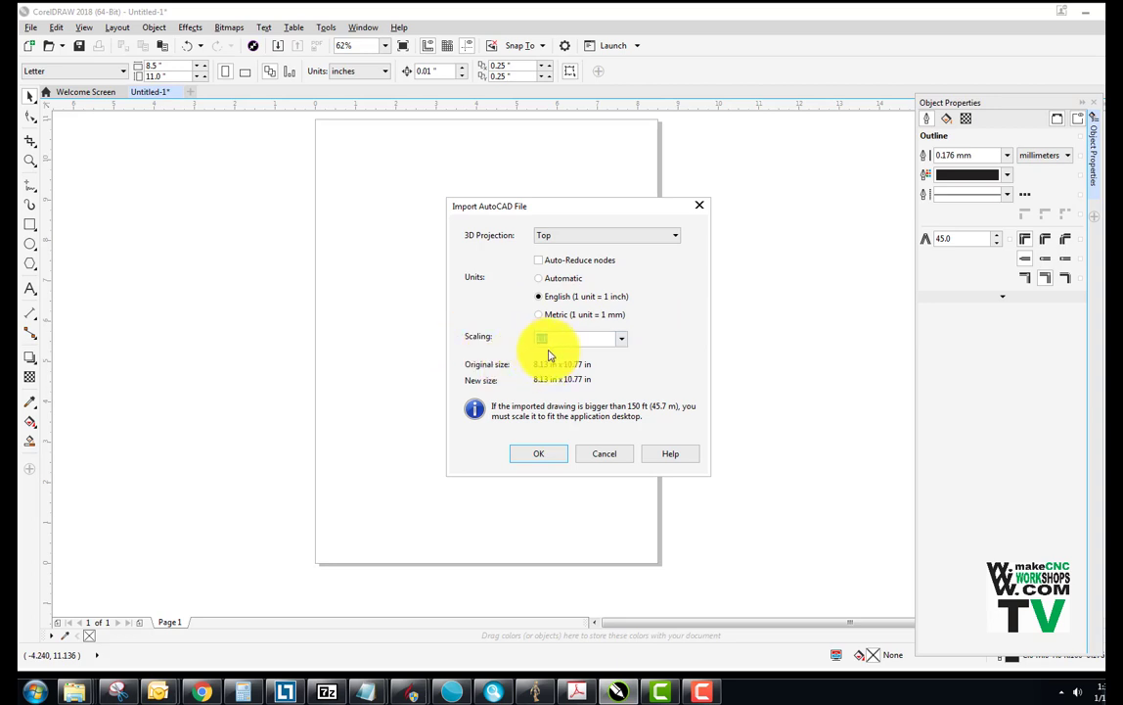
click(533, 455)
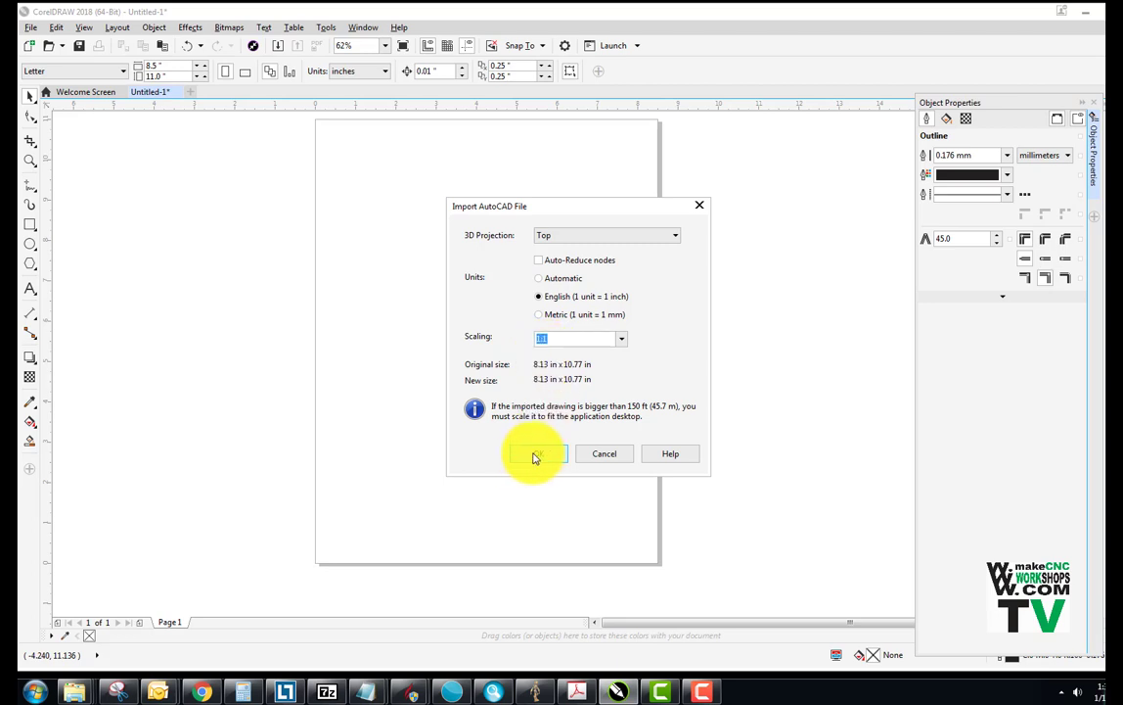
click(535, 456)
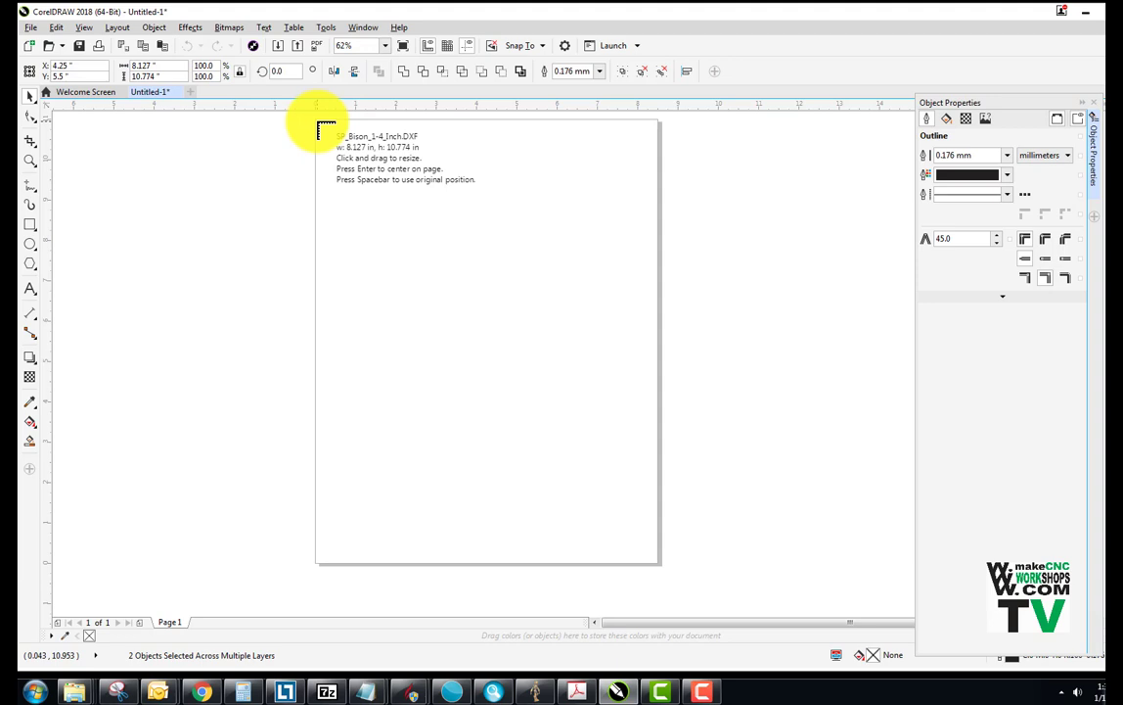
- Place the 8.127 × 10.774 in bison pattern at the page's top-left corner and zoom into a top slot
click(315, 119)
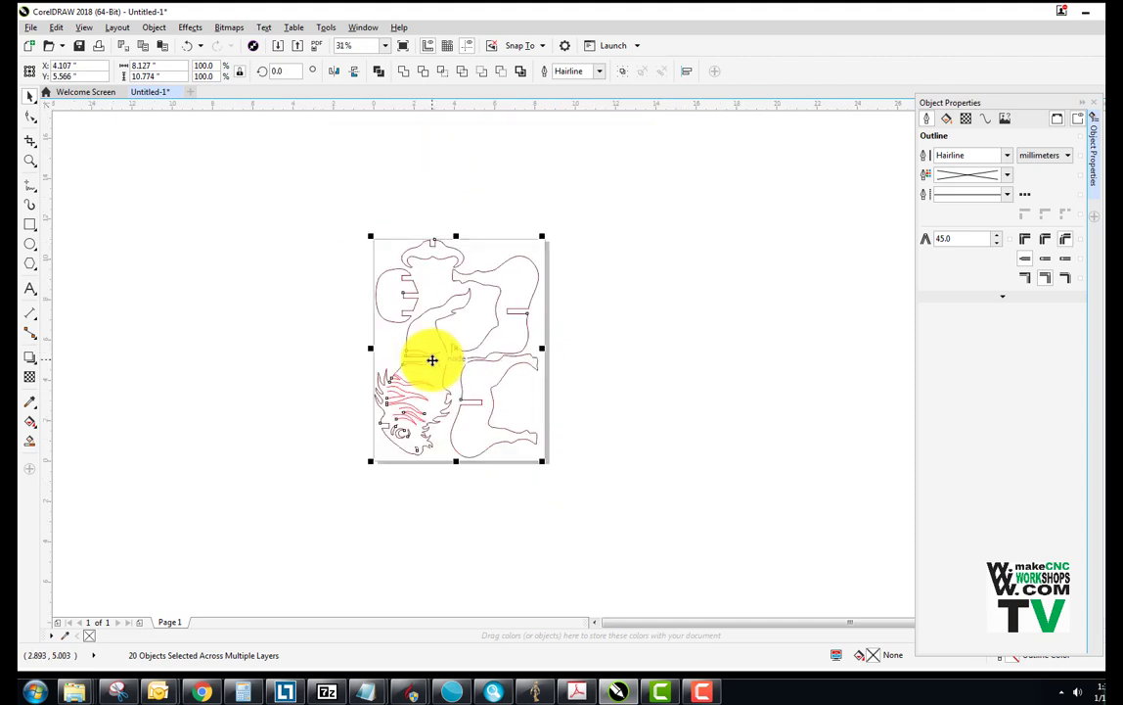
scroll(469, 271, up, 2)
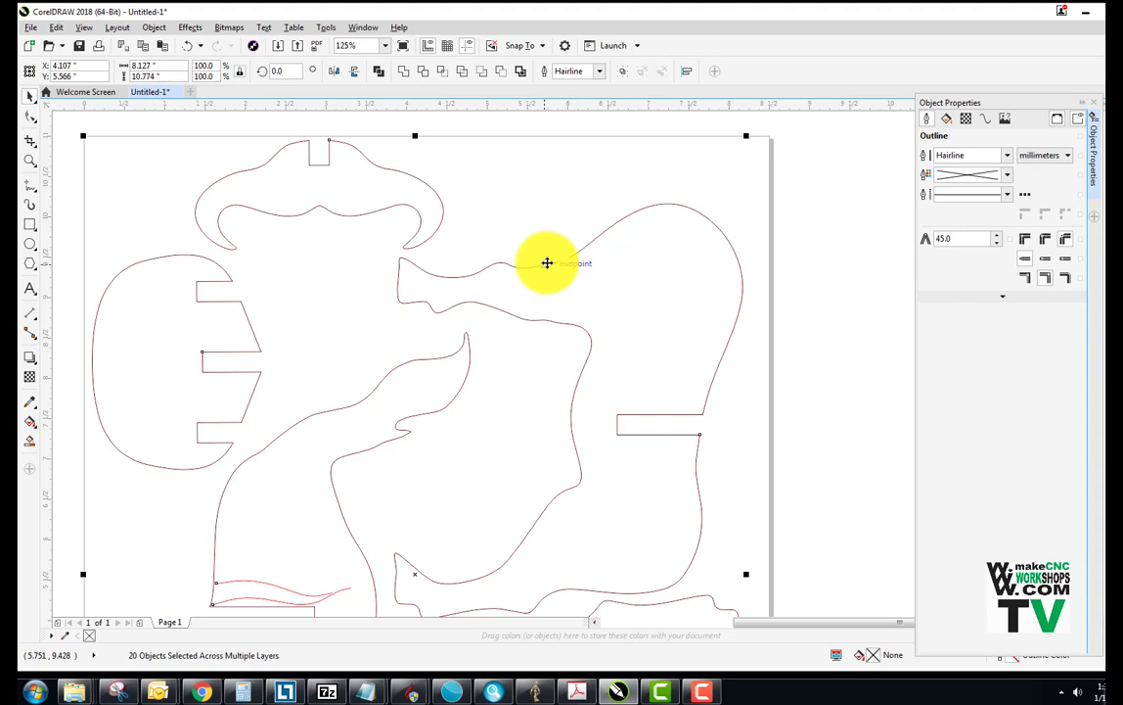
scroll(533, 276, down, 1)
scroll(547, 497, down, 1)
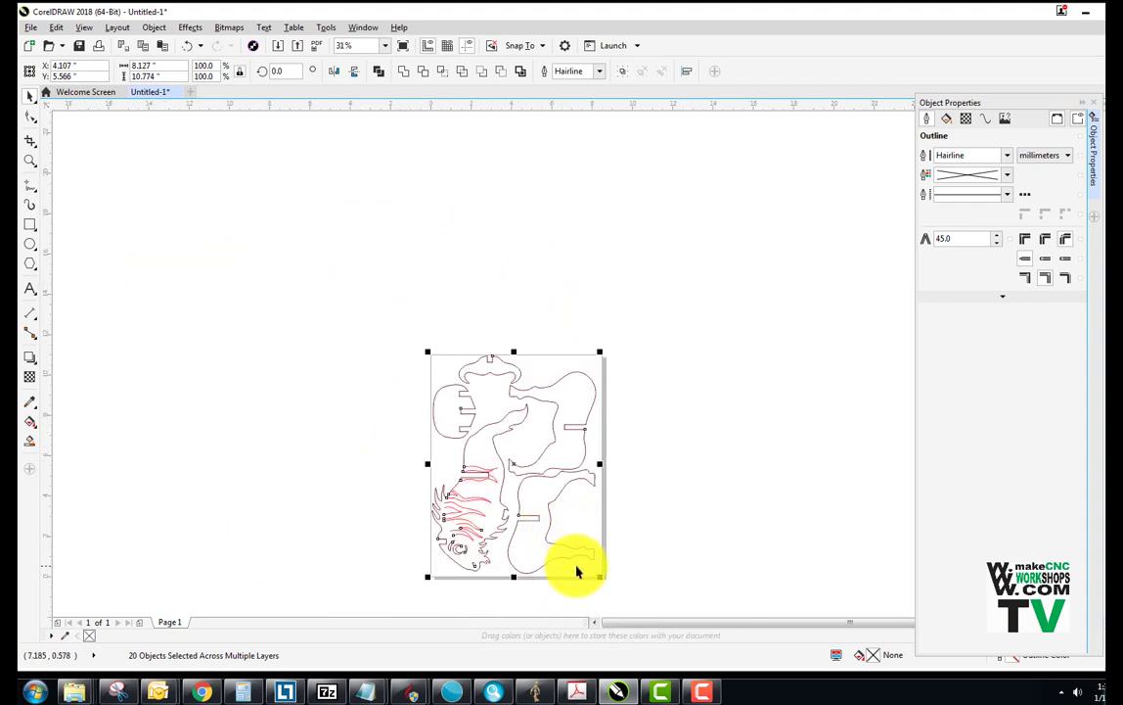
scroll(577, 572, up, 1)
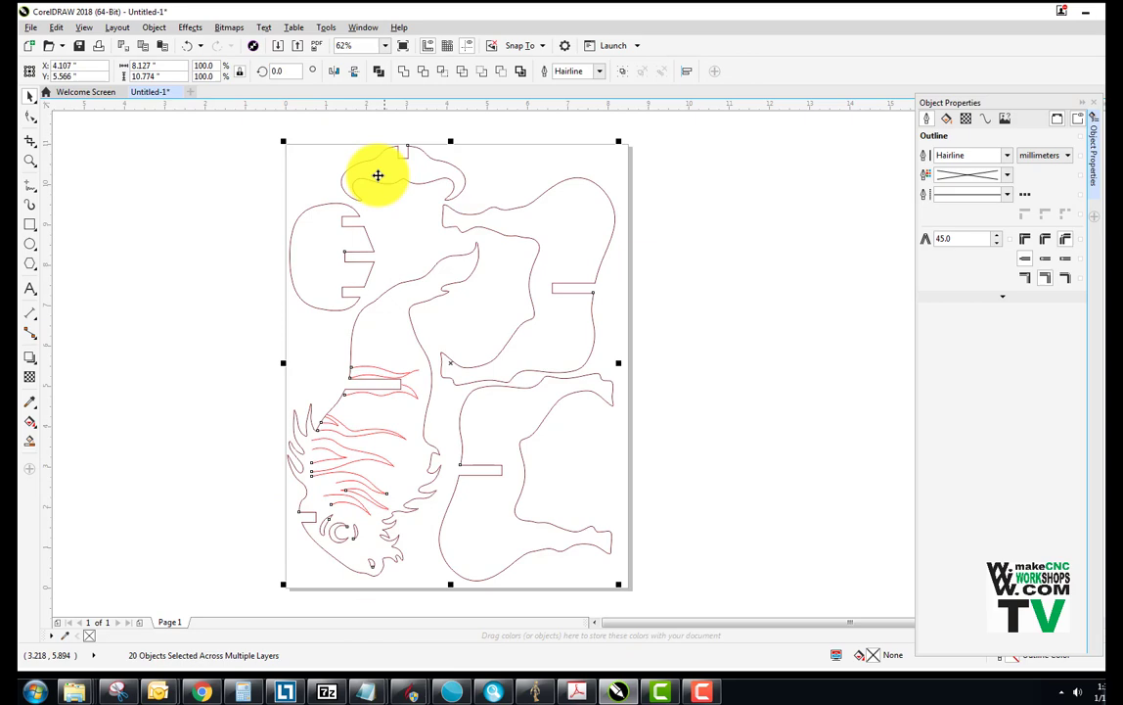
scroll(396, 161, up, 5)
scroll(347, 147, down, 3)
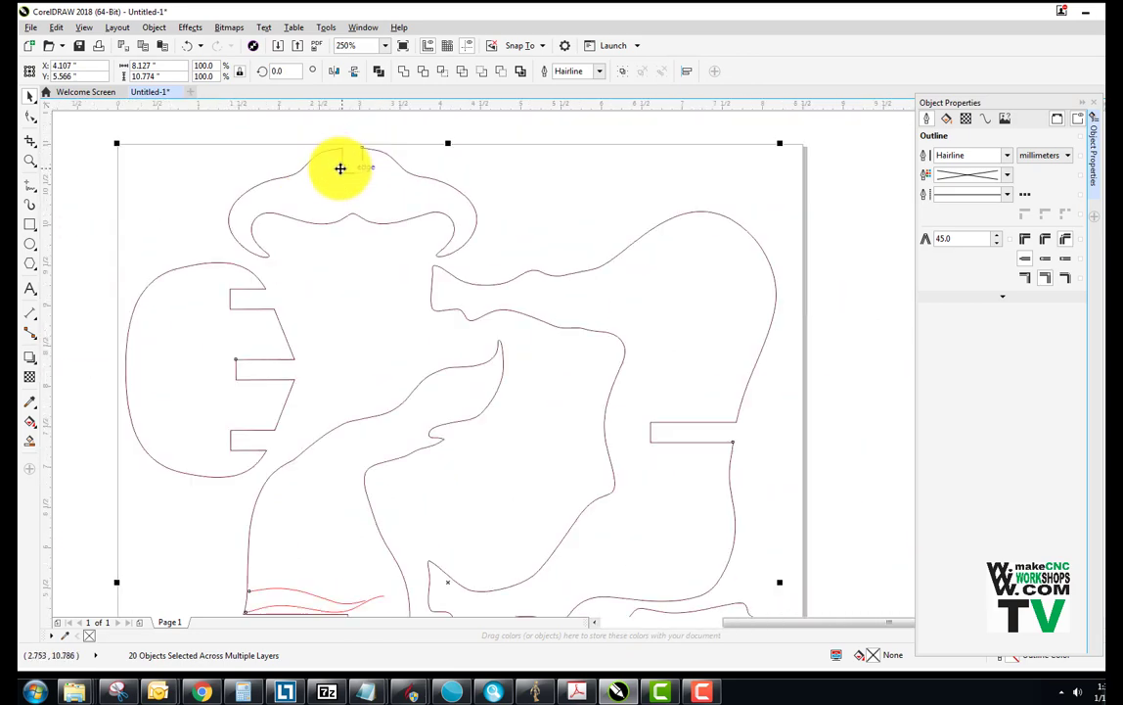
scroll(339, 169, up, 3)
scroll(336, 170, up, 3)
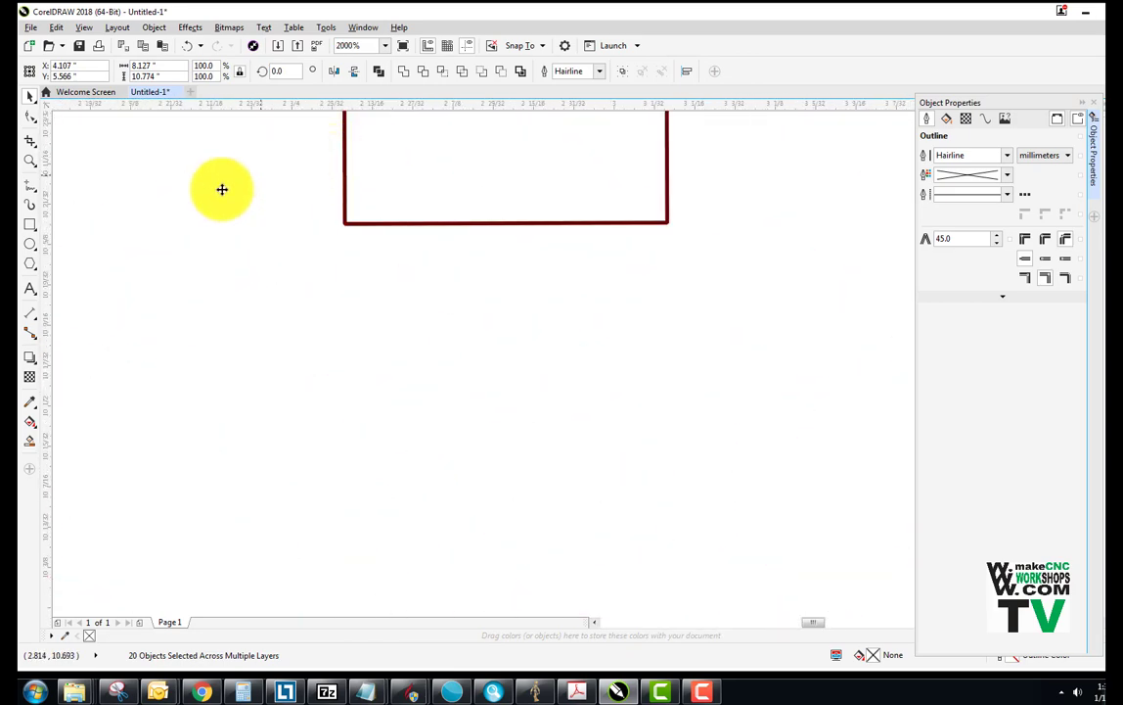
click(30, 316)
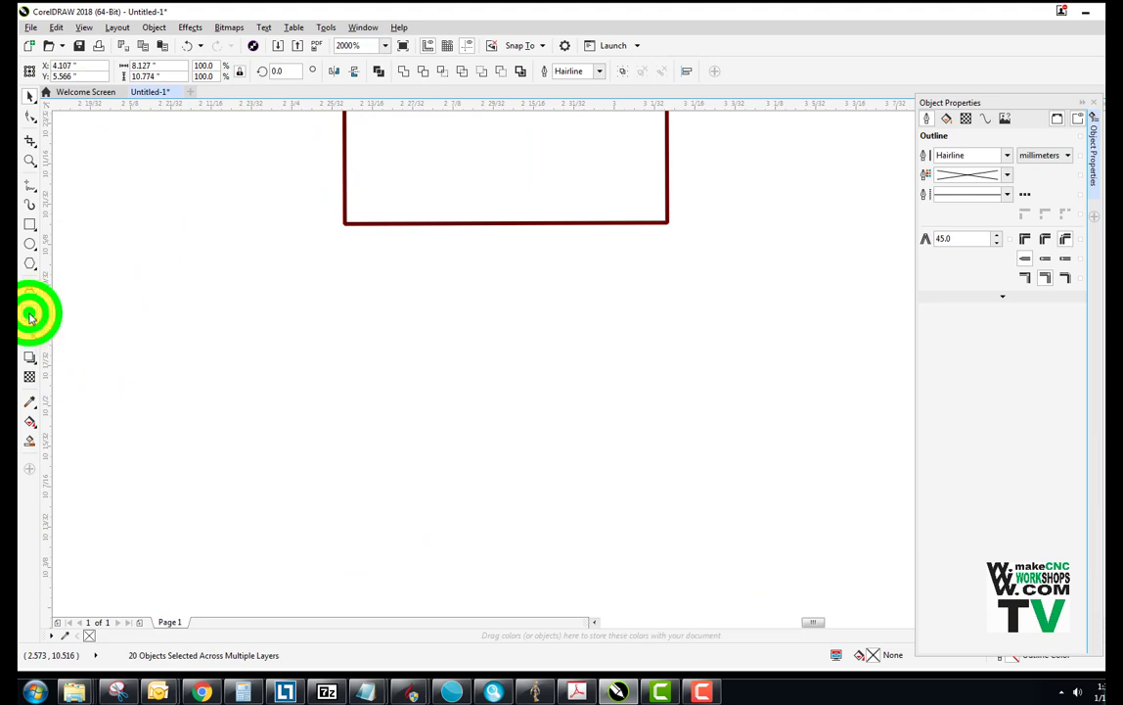
click(345, 224)
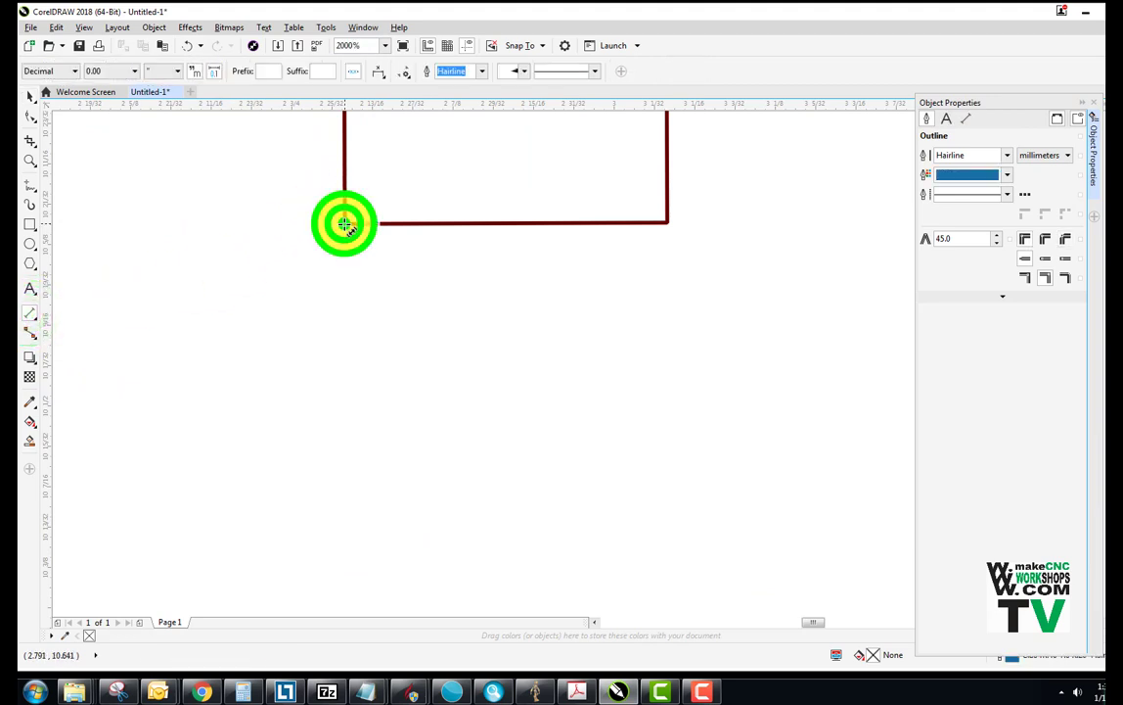
click(344, 224)
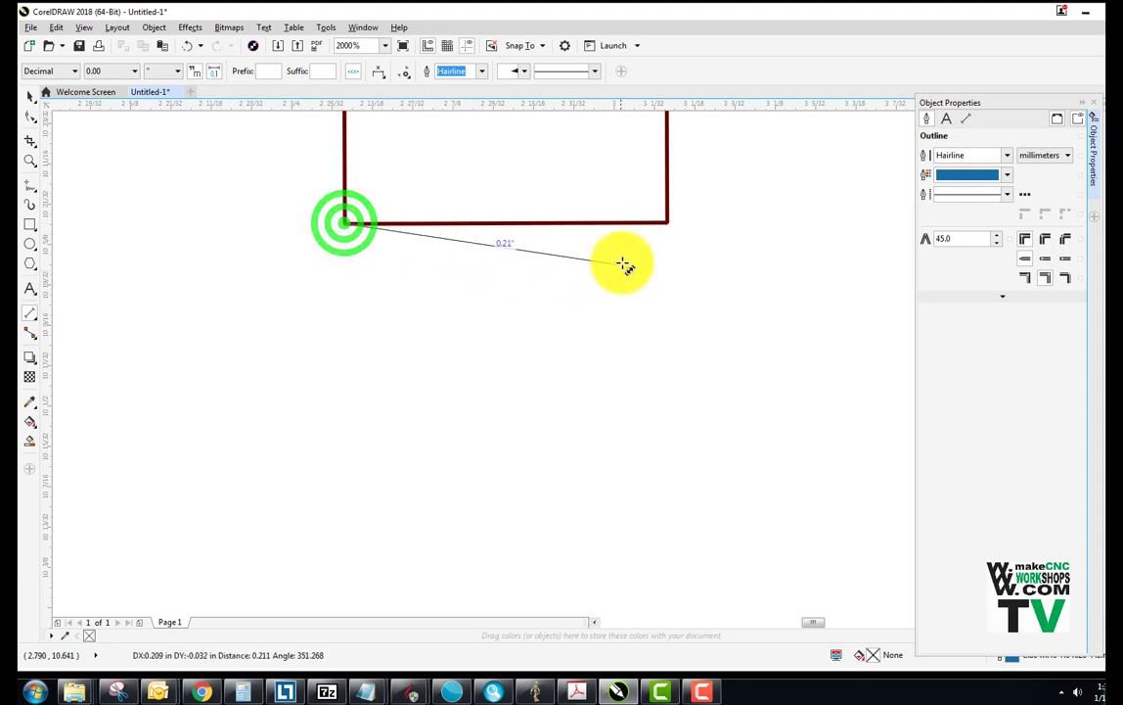
click(666, 223)
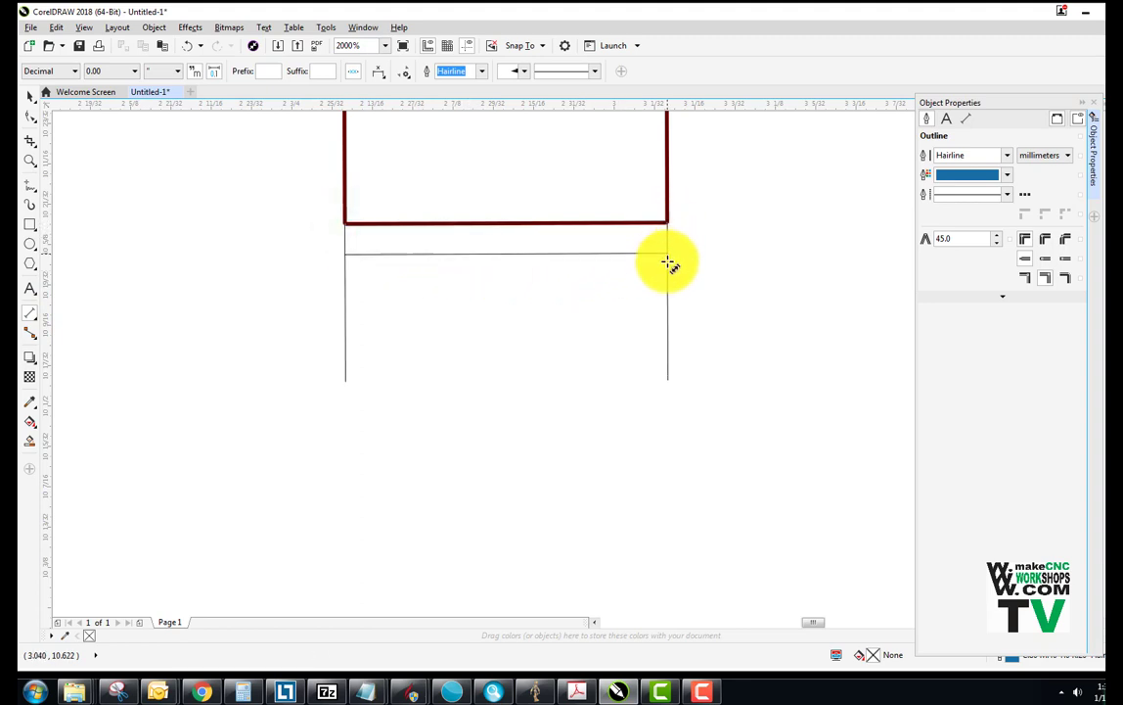
click(667, 425)
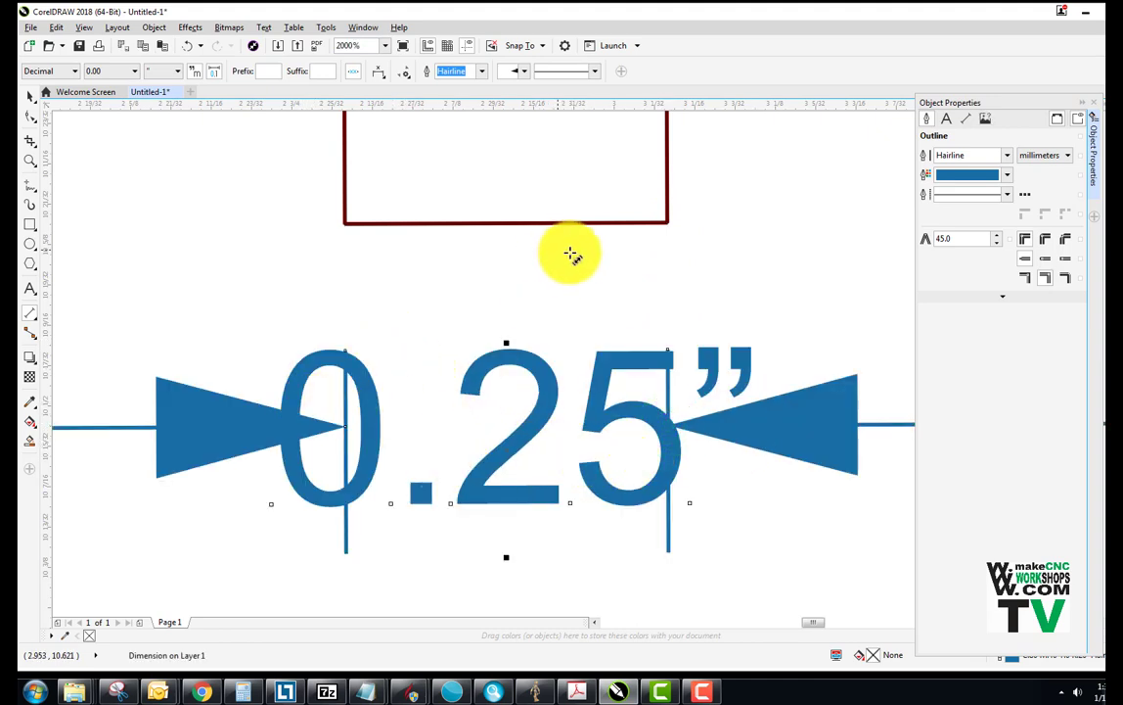
scroll(570, 254, down, 5)
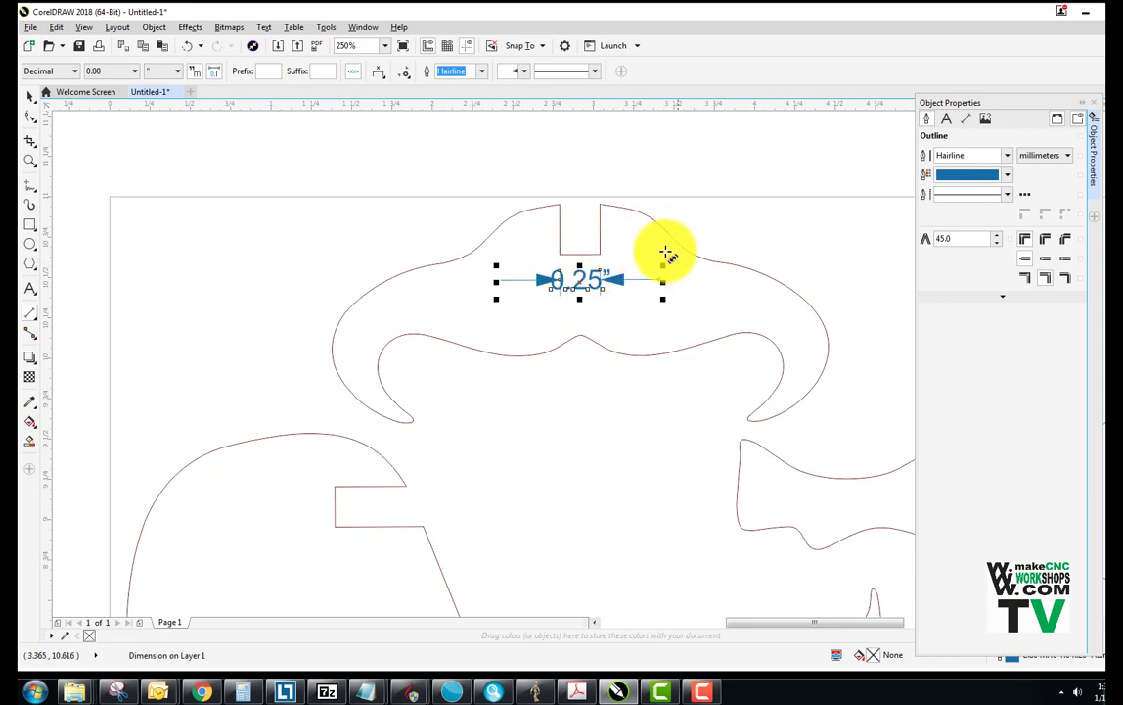
scroll(670, 274, down, 5)
scroll(709, 396, up, 2)
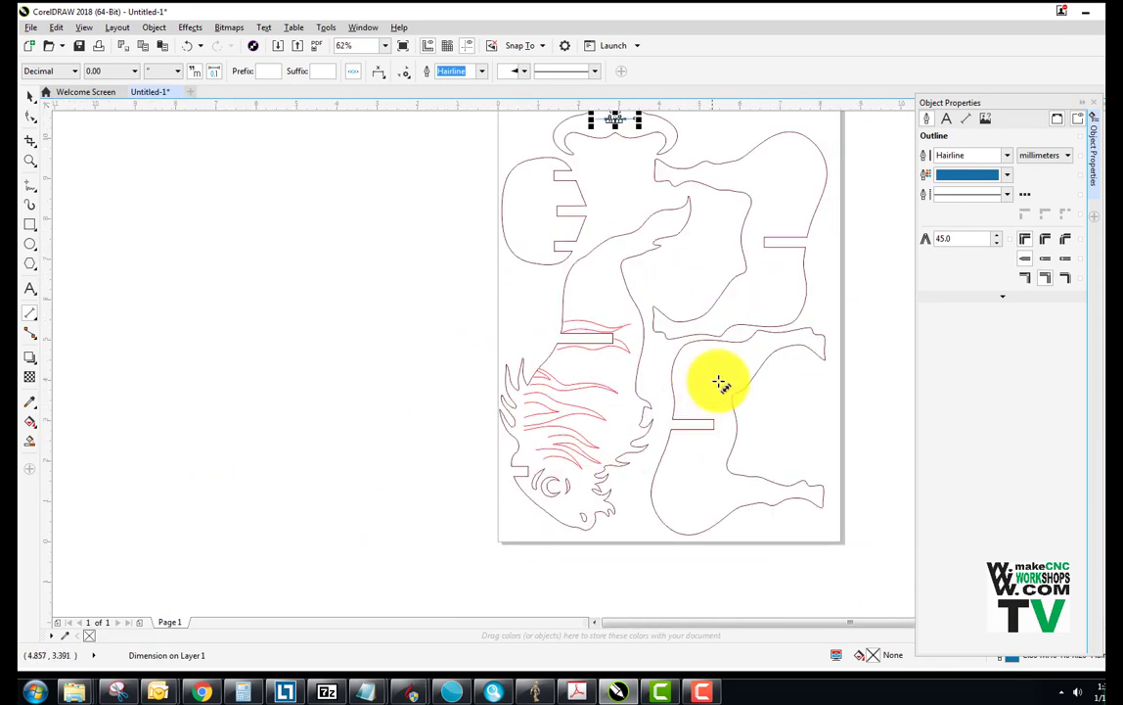
scroll(822, 220, down, 2)
scroll(870, 188, up, 3)
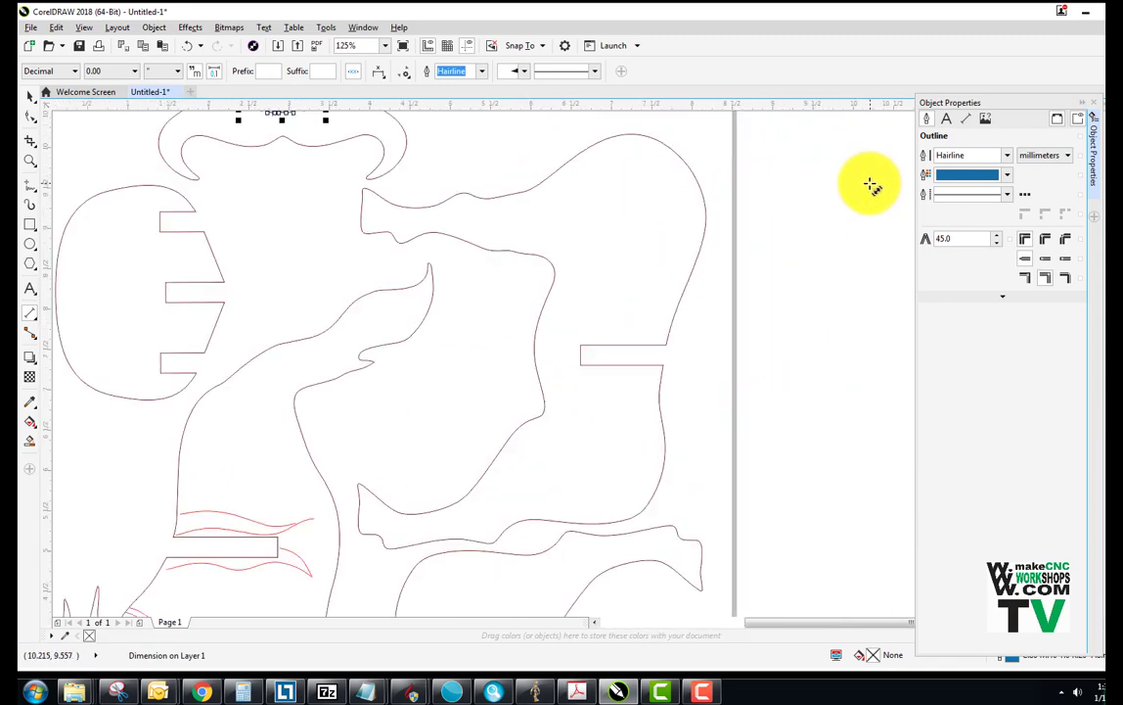
scroll(737, 186, down, 2)
scroll(743, 186, down, 2)
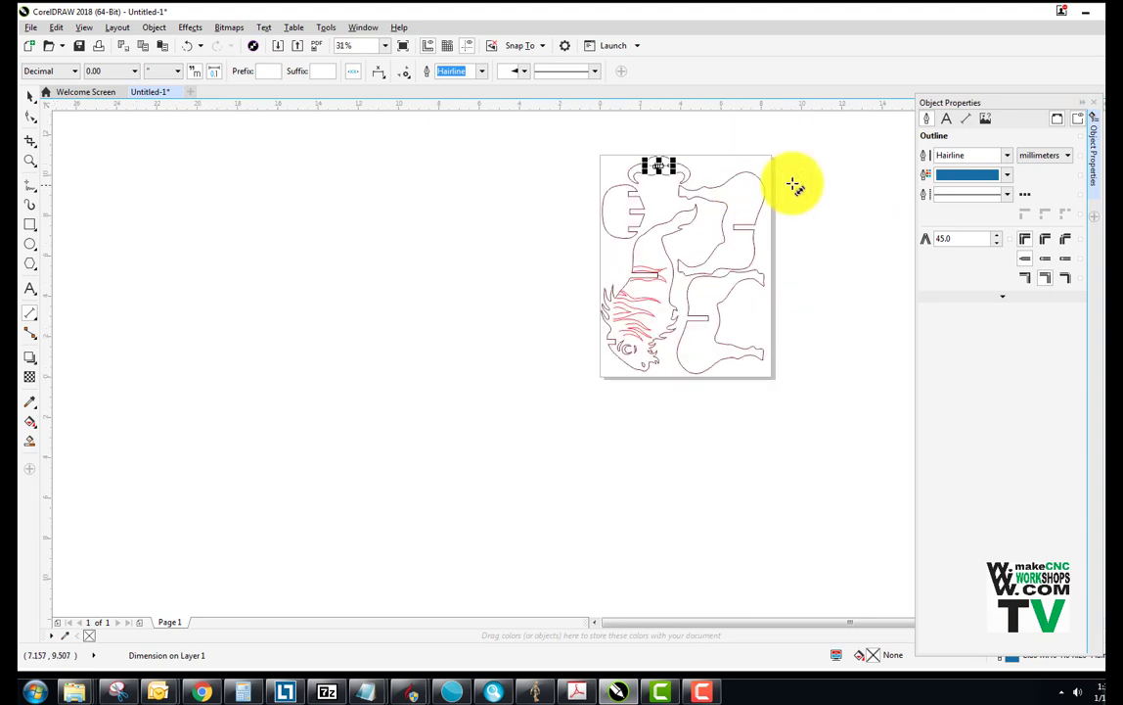
scroll(826, 171, up, 1)
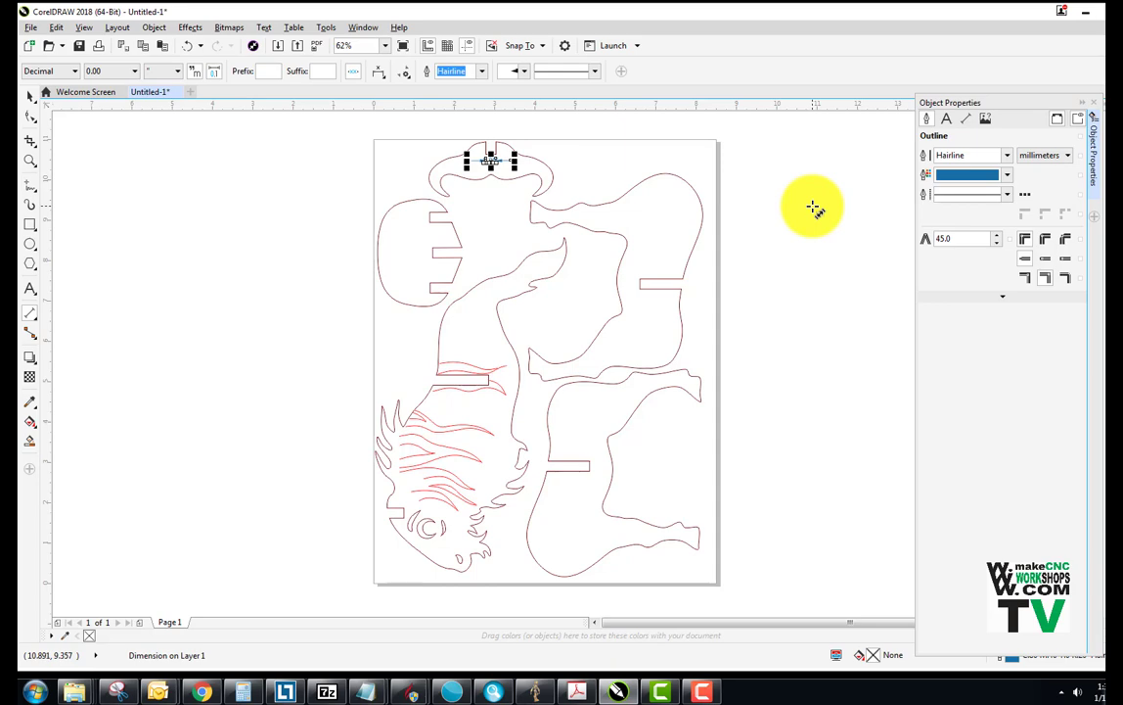
- Enter .250 in as original and .28 in as new material thickness in the makeCNC calculator
click(534, 691)
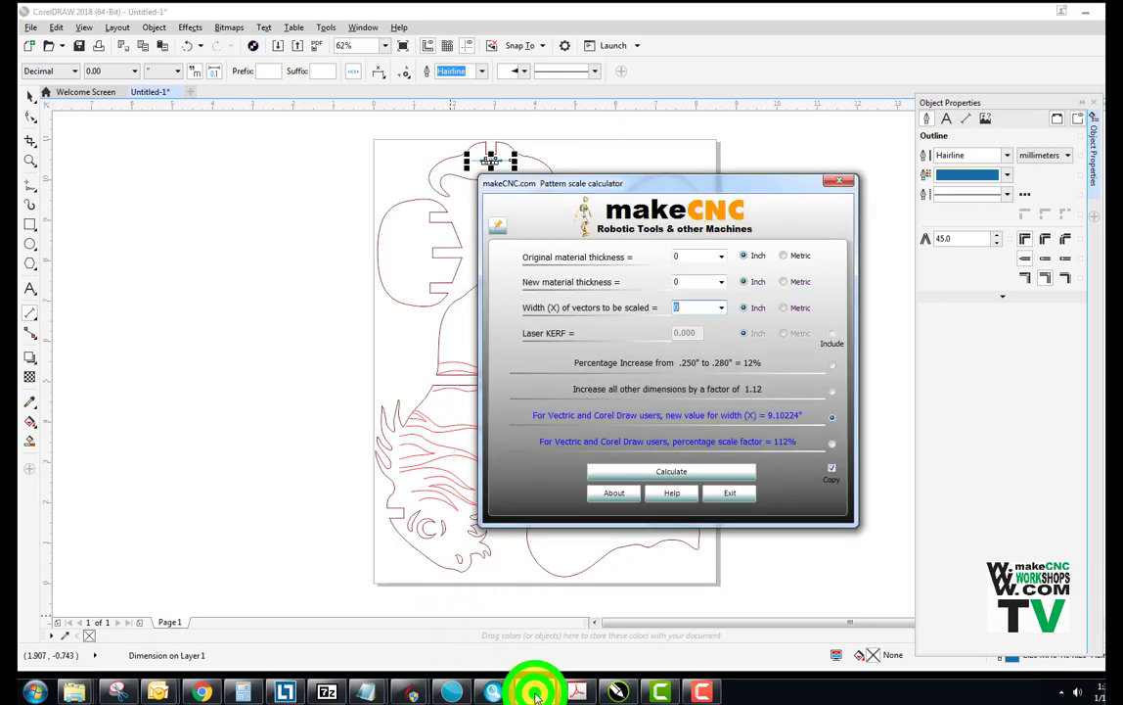
drag(632, 183, 540, 197)
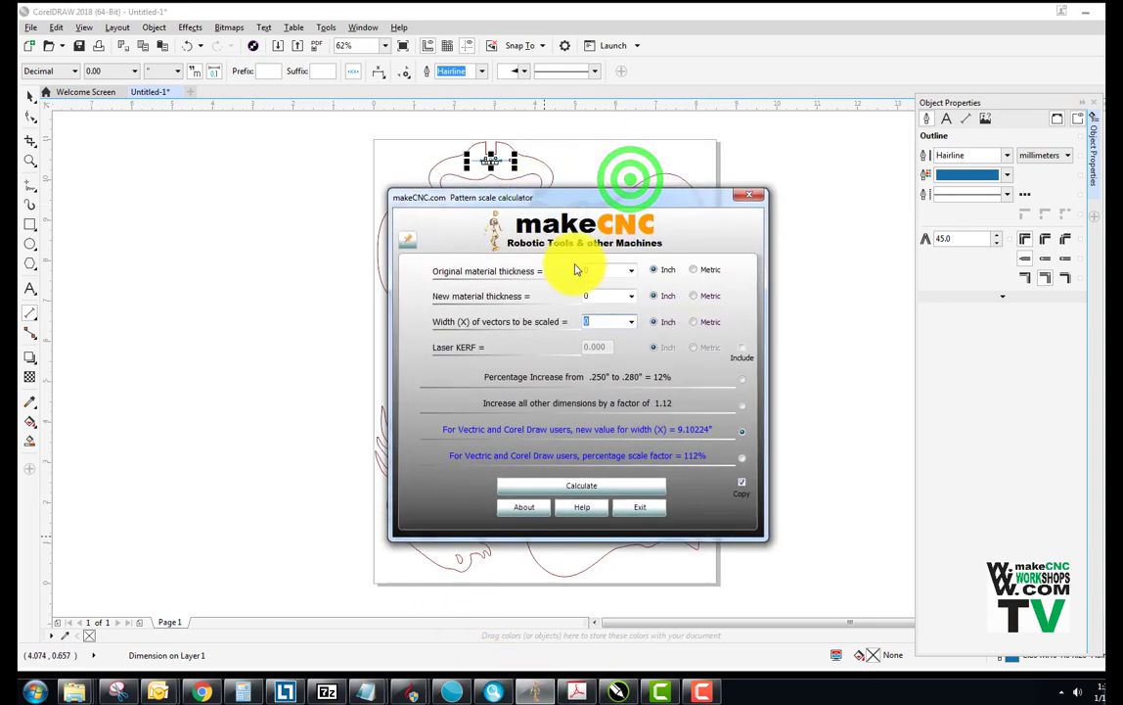
click(591, 270)
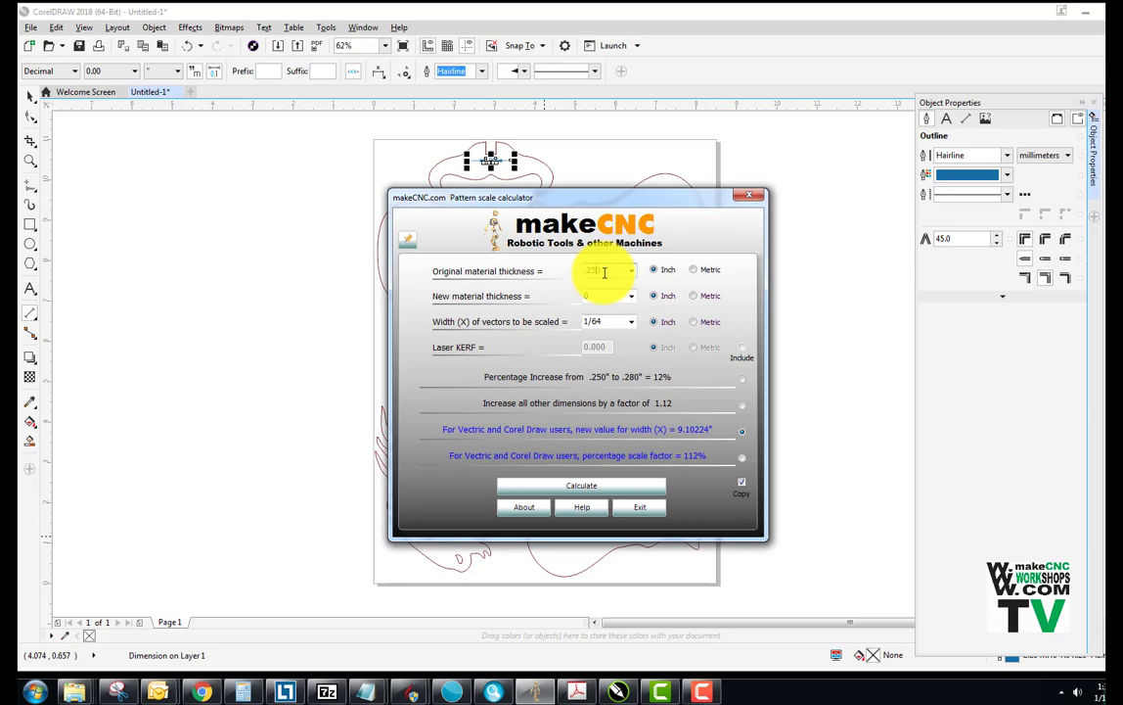
click(598, 294)
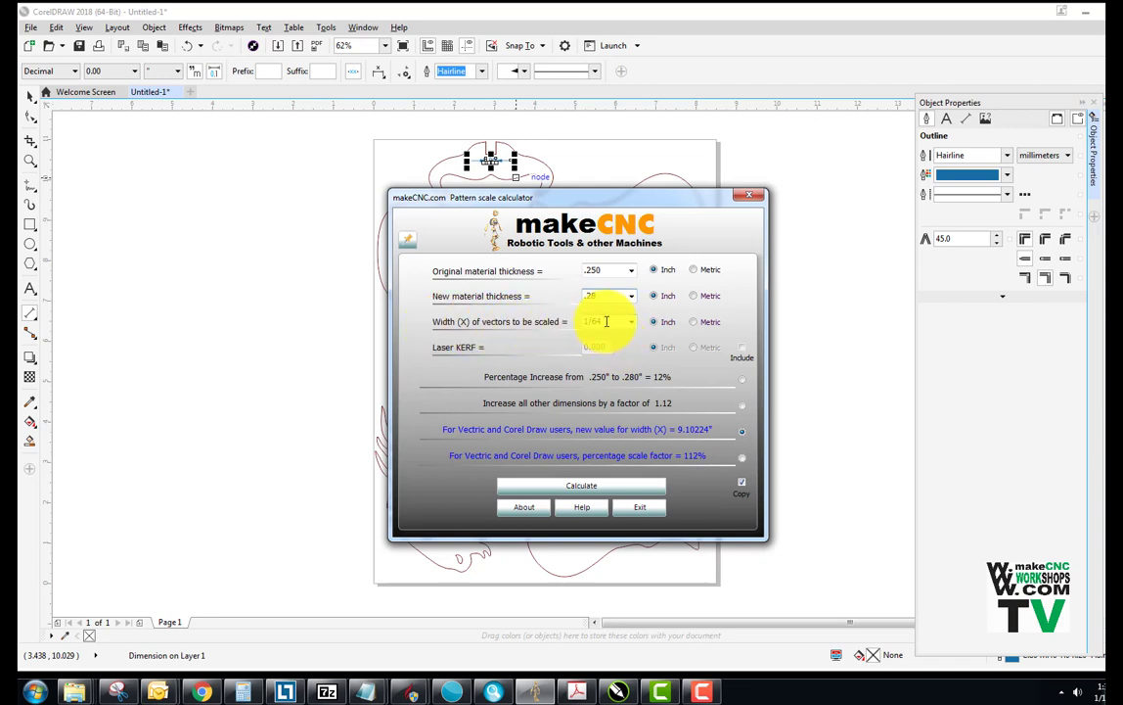
- Clear the calculator's Width field and move it aside to return to the bison drawing
click(605, 321)
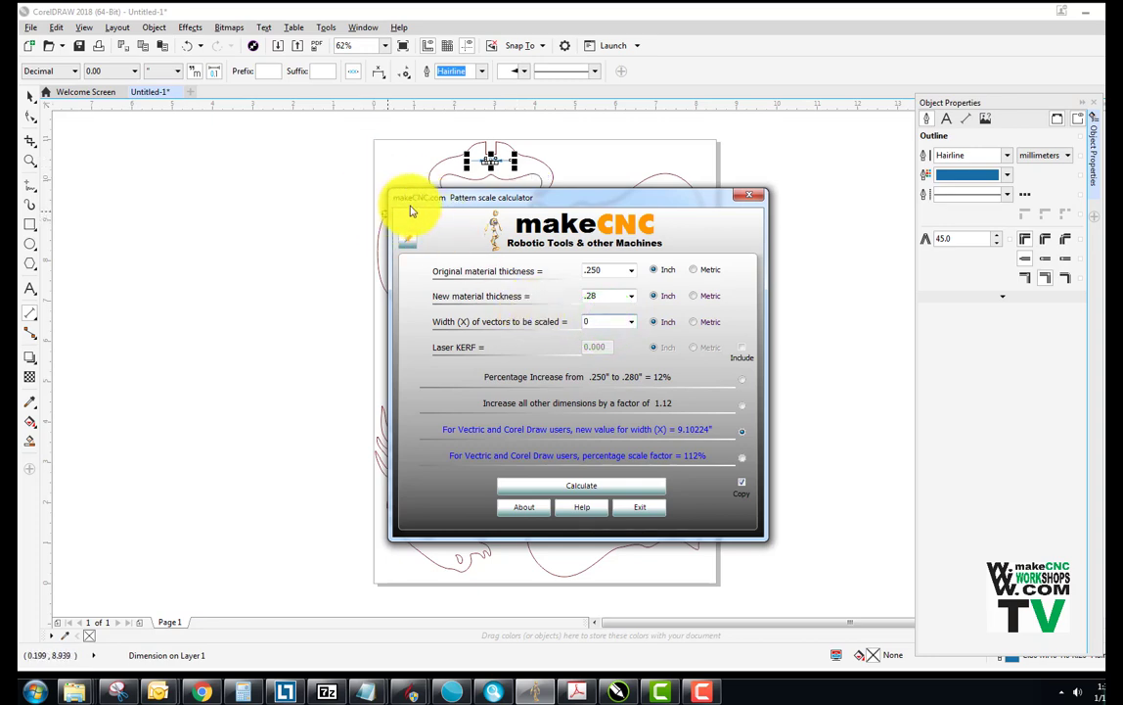
mouse_move(556, 201)
mouse_down()
mouse_move(372, 237)
mouse_move(309, 283)
mouse_move(624, 251)
mouse_move(674, 266)
mouse_up()
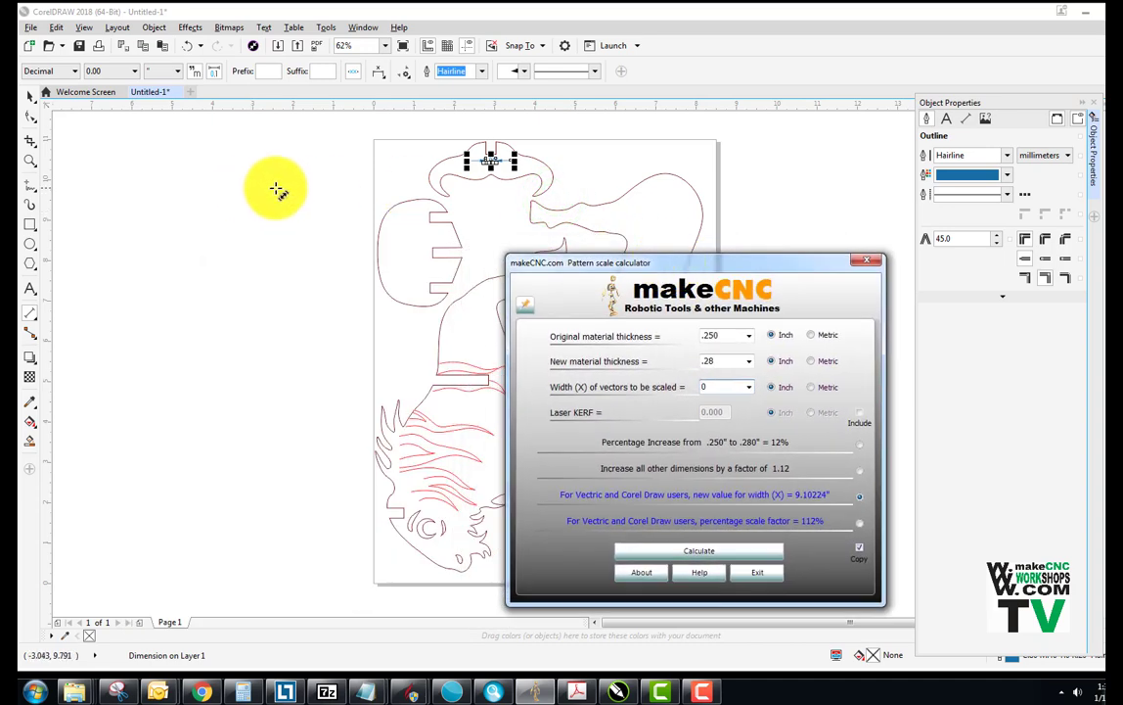
click(279, 186)
- Marquee-select all 22 bison pattern pieces with the Pick tool
click(29, 97)
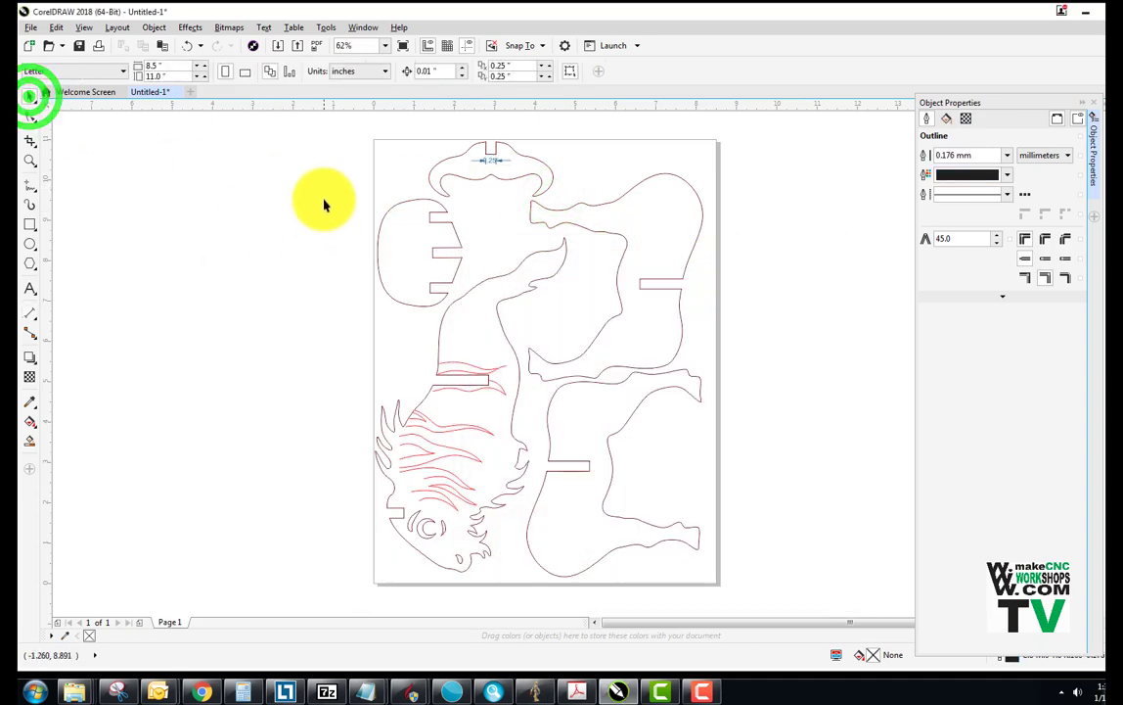
click(335, 129)
drag(336, 130, 770, 523)
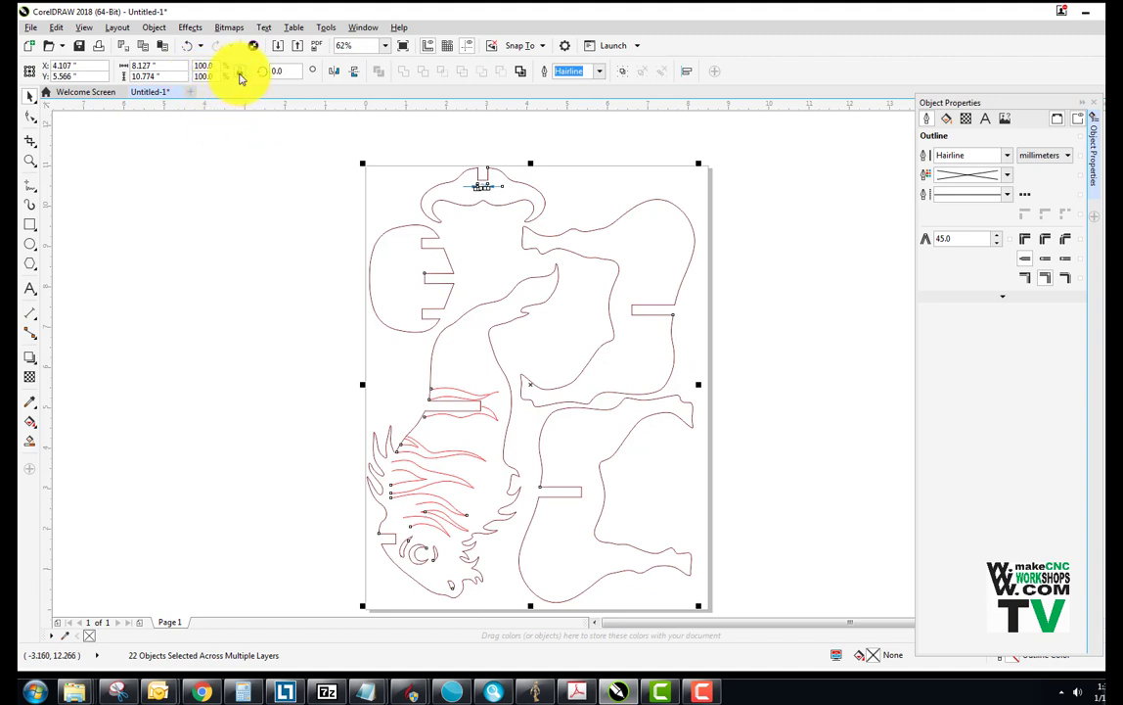
click(240, 79)
click(241, 78)
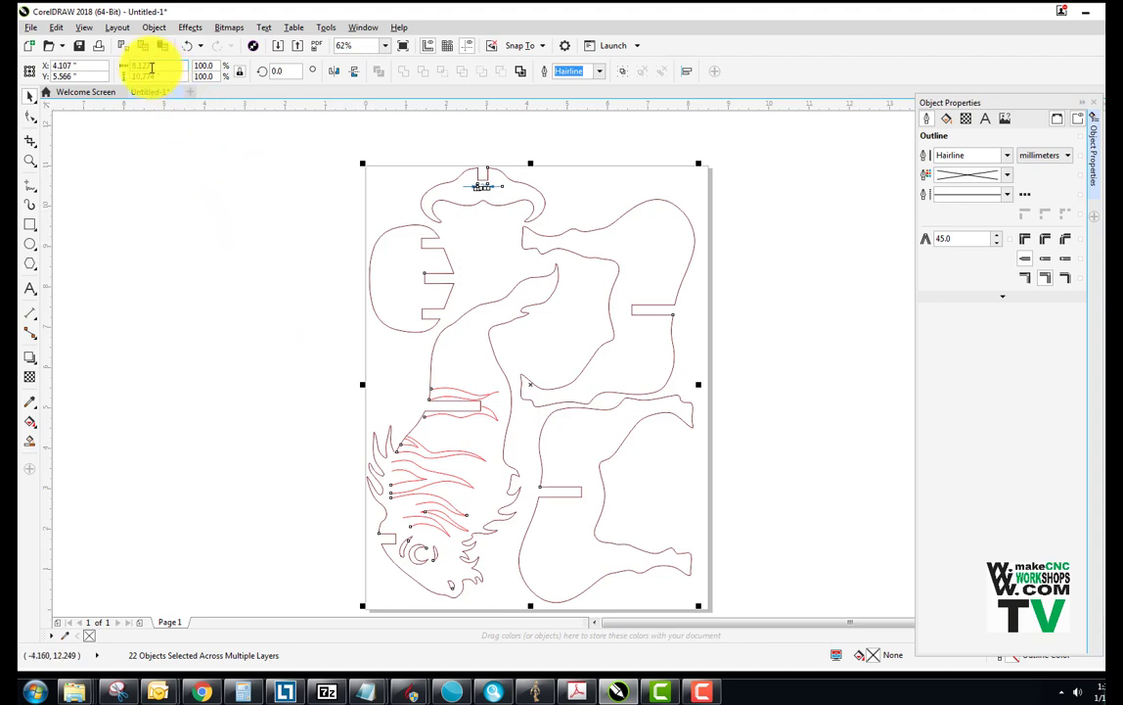
- Copy the selection's 8.127 in width from the property bar
click(149, 64)
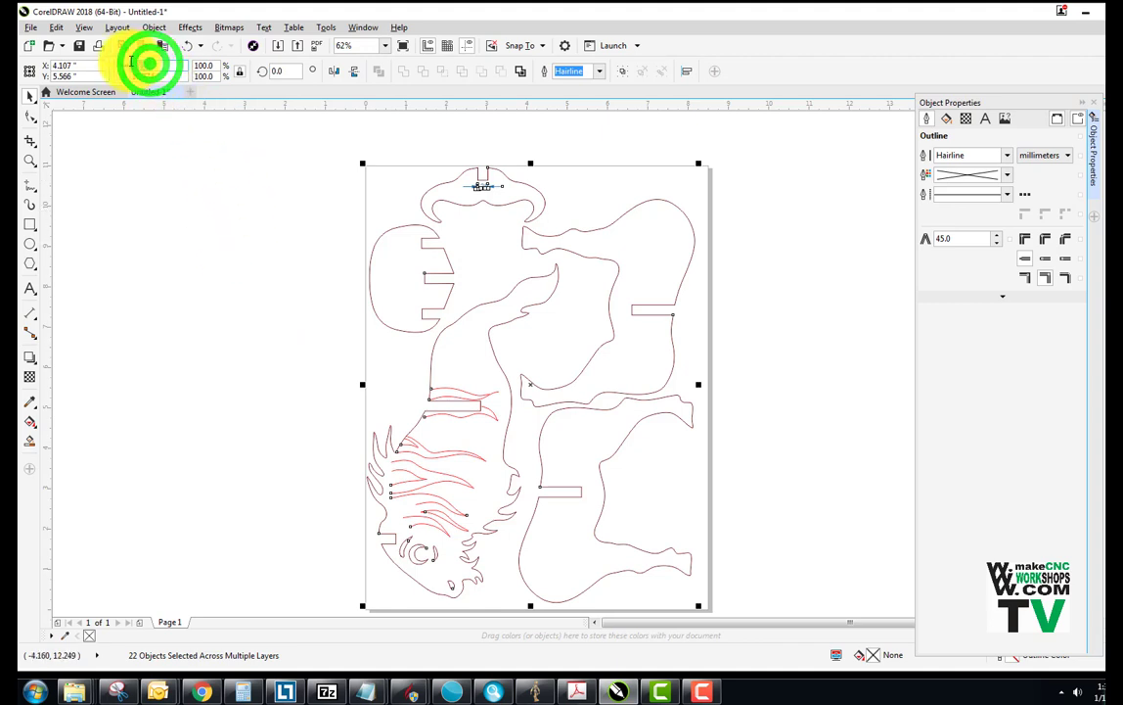
right_click(138, 67)
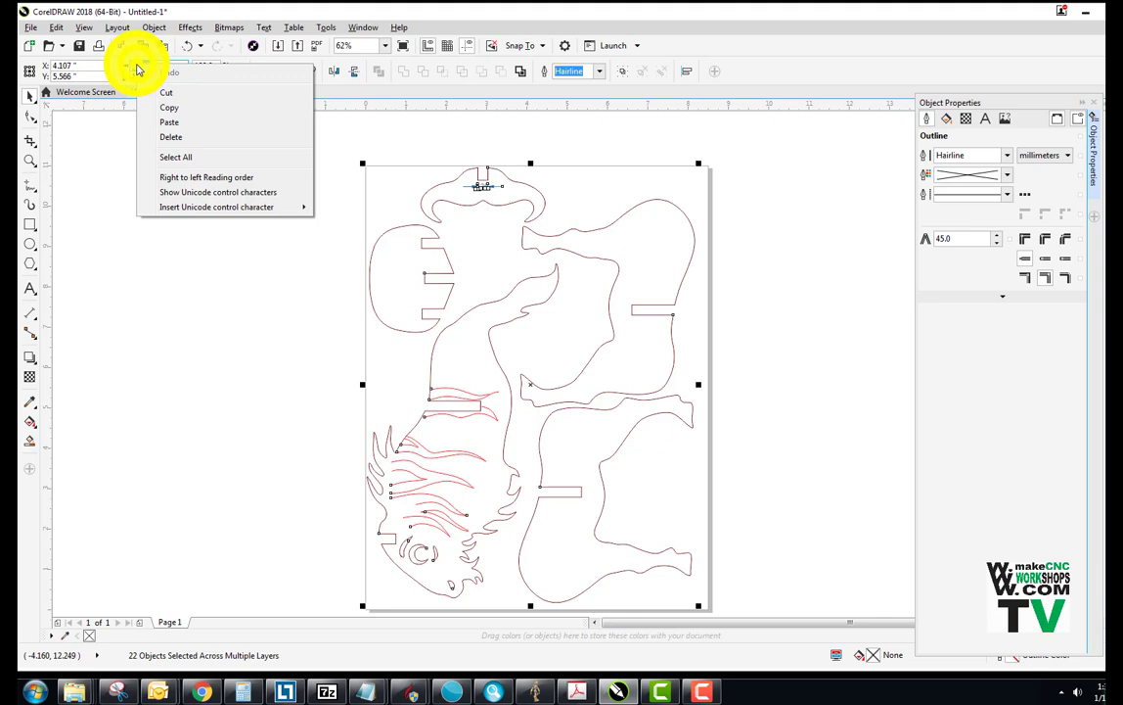
click(164, 111)
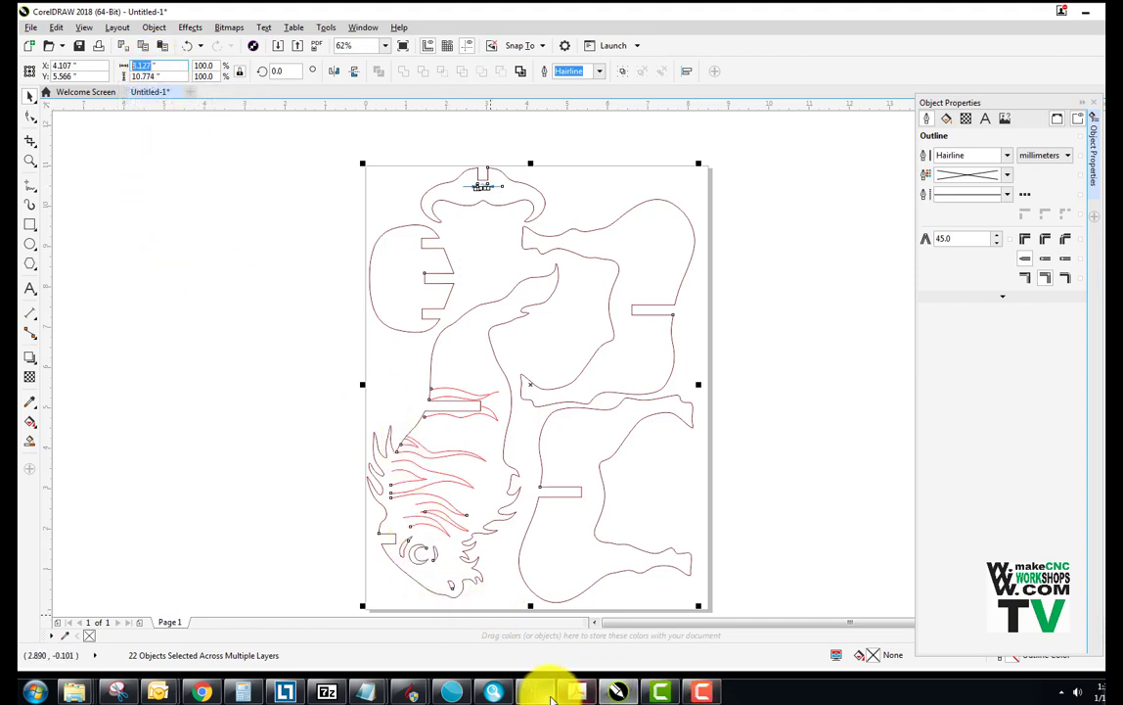
- Paste 8.127 into Width (X), calculate the 9.10224 in new width at 112%, and tick Copy
click(539, 693)
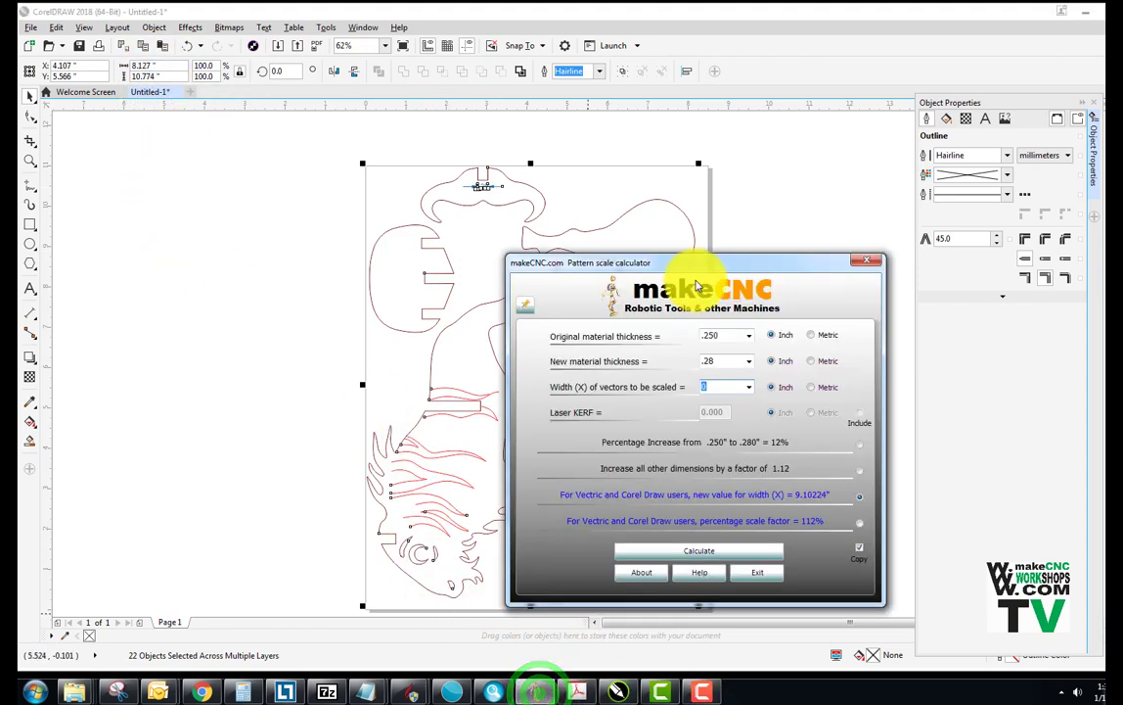
drag(677, 258, 557, 186)
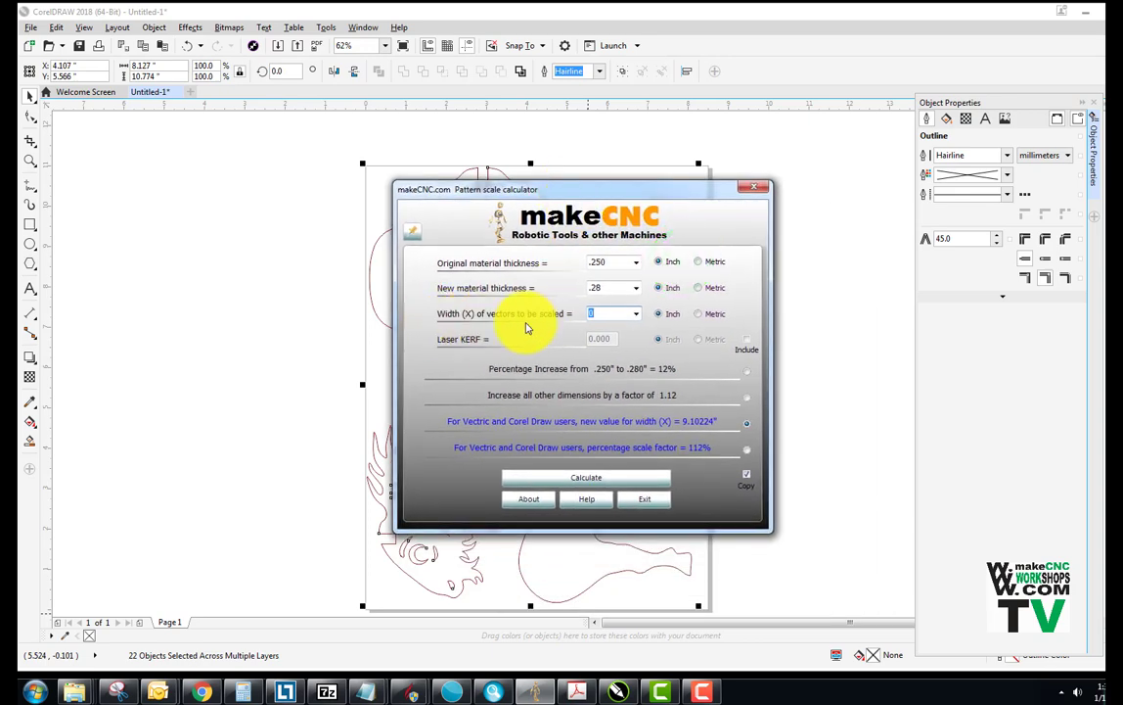
click(602, 314)
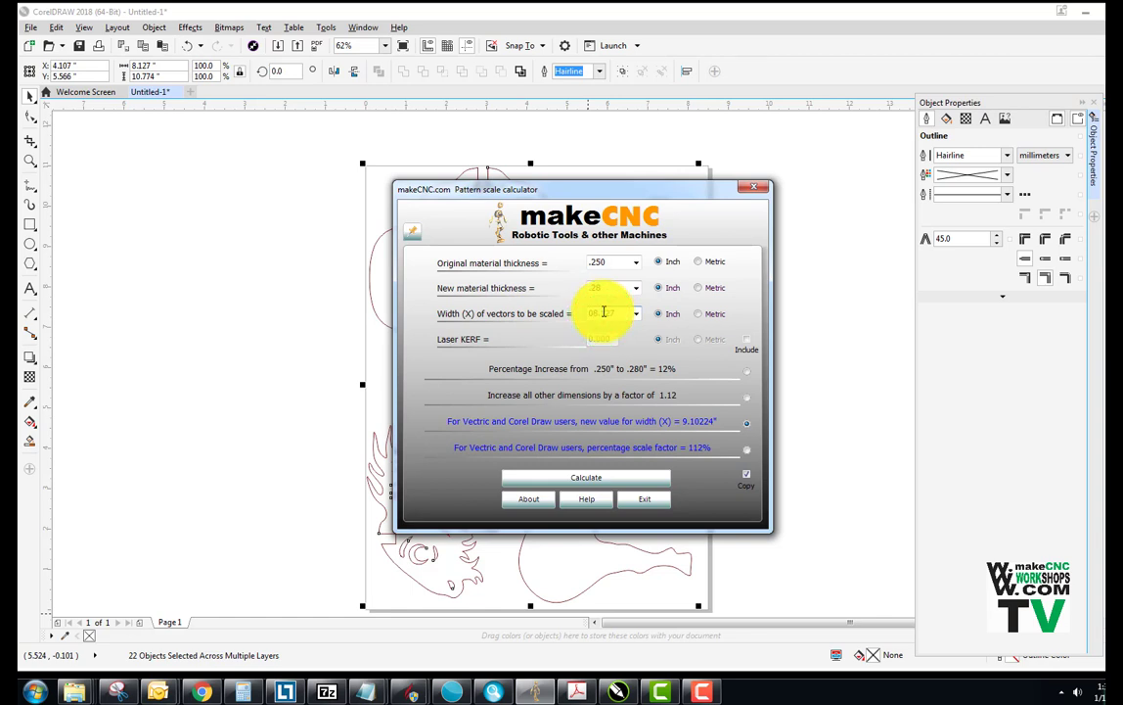
click(591, 312)
click(619, 311)
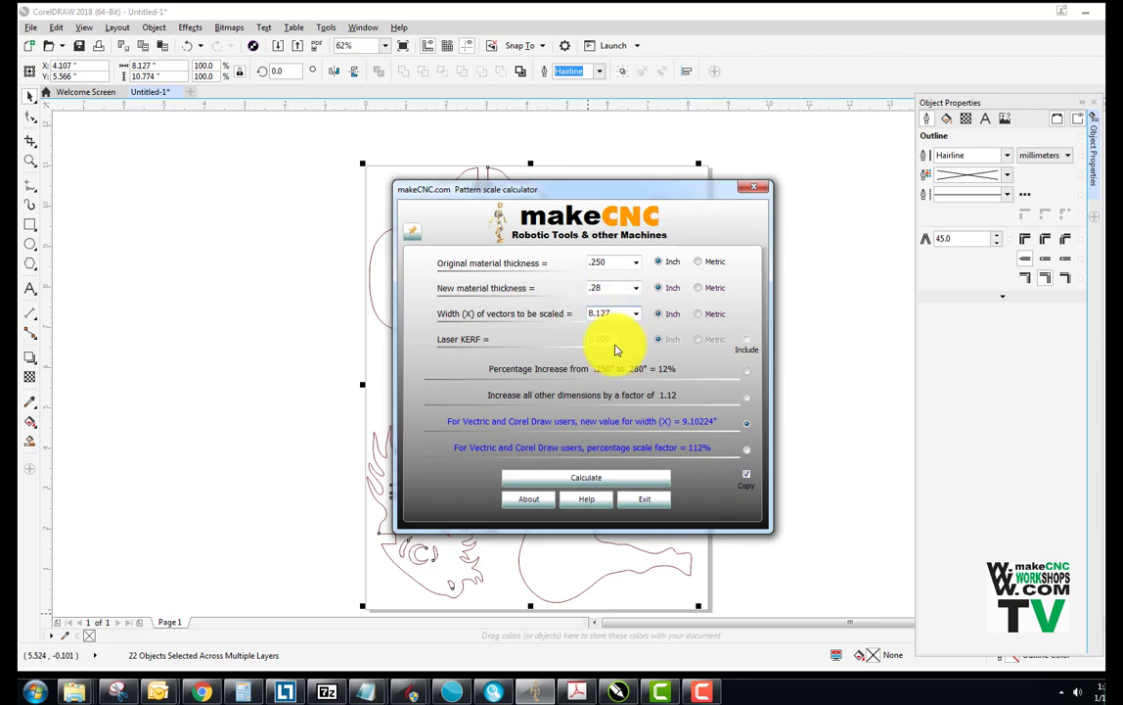
click(577, 477)
click(578, 479)
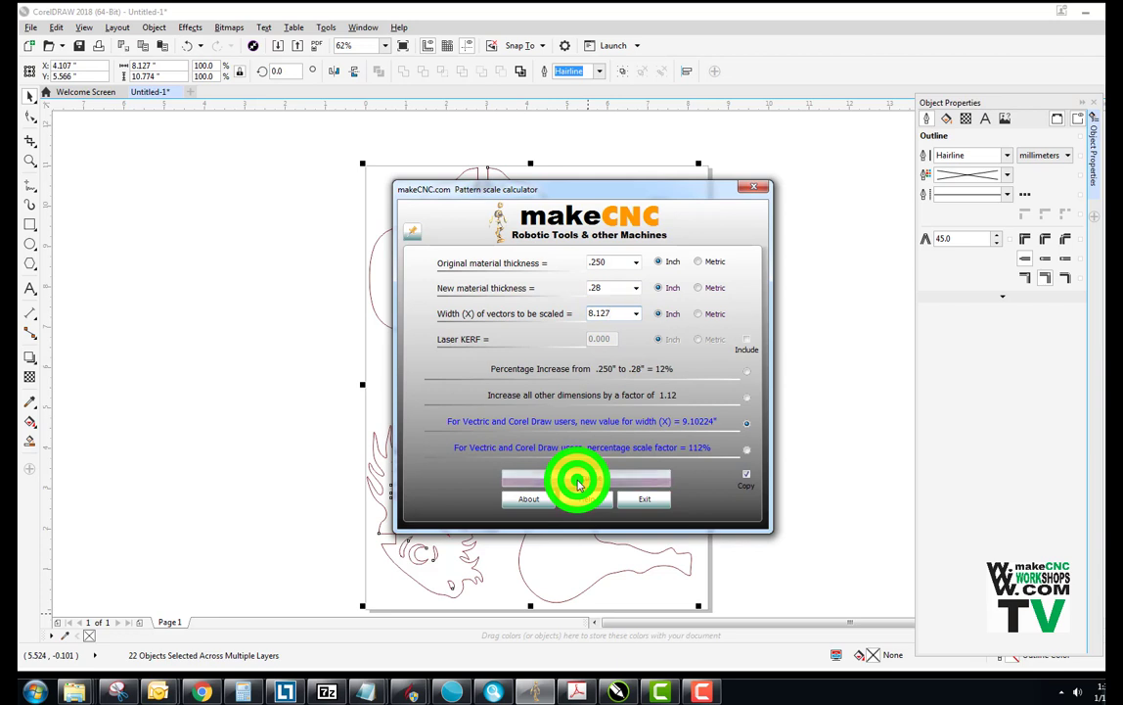
click(747, 476)
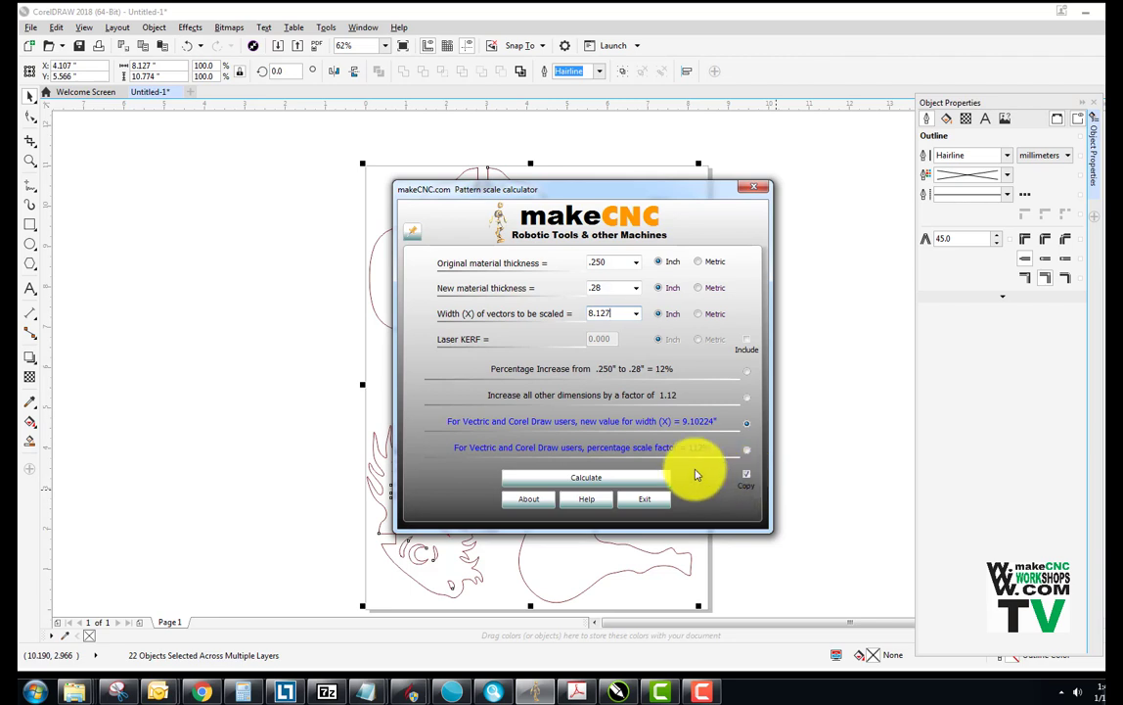
- Set the selection width to 9.10224 in, scaling the pattern proportionally to 9.102 × 12.067 in
click(153, 64)
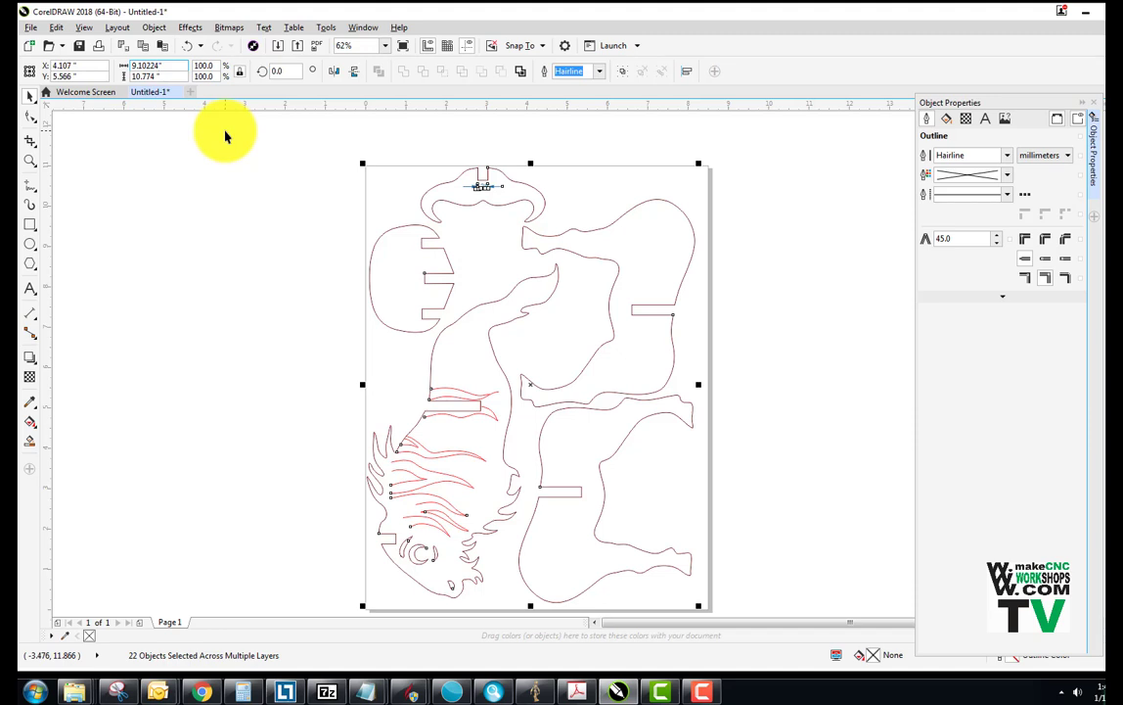
text(9.10224)
key(Return)
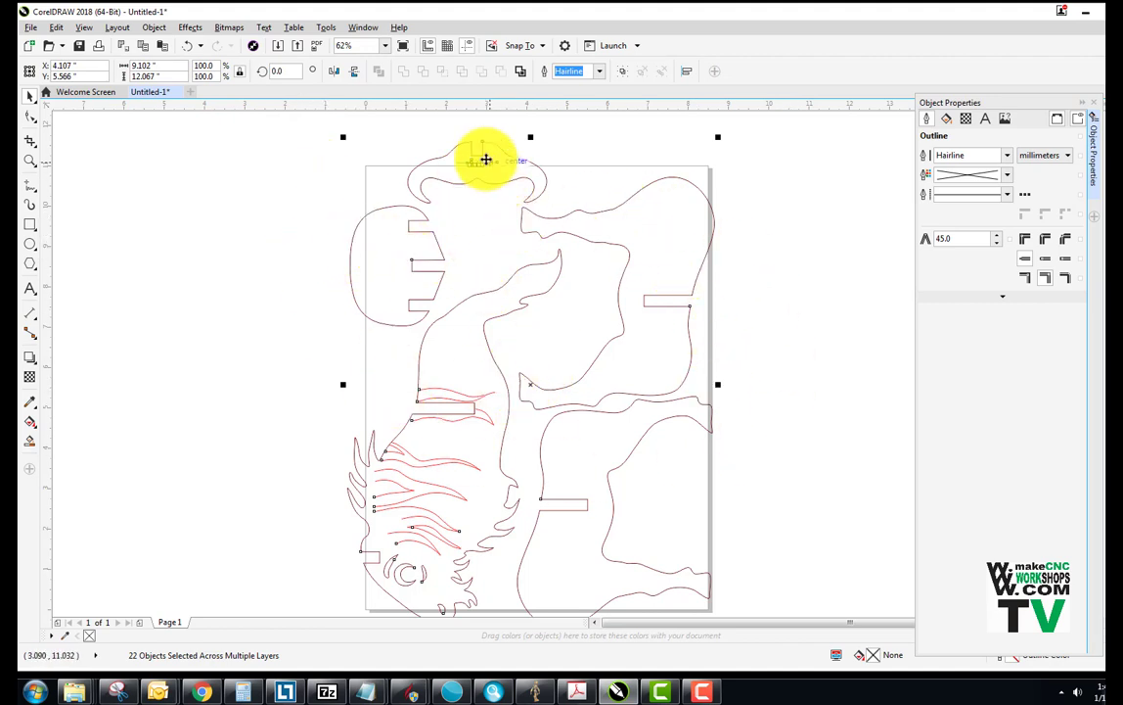
- Zoom out from the 0.28" slot close-up until the whole scaled pattern is visible
scroll(480, 158, up, 5)
scroll(475, 159, up, 2)
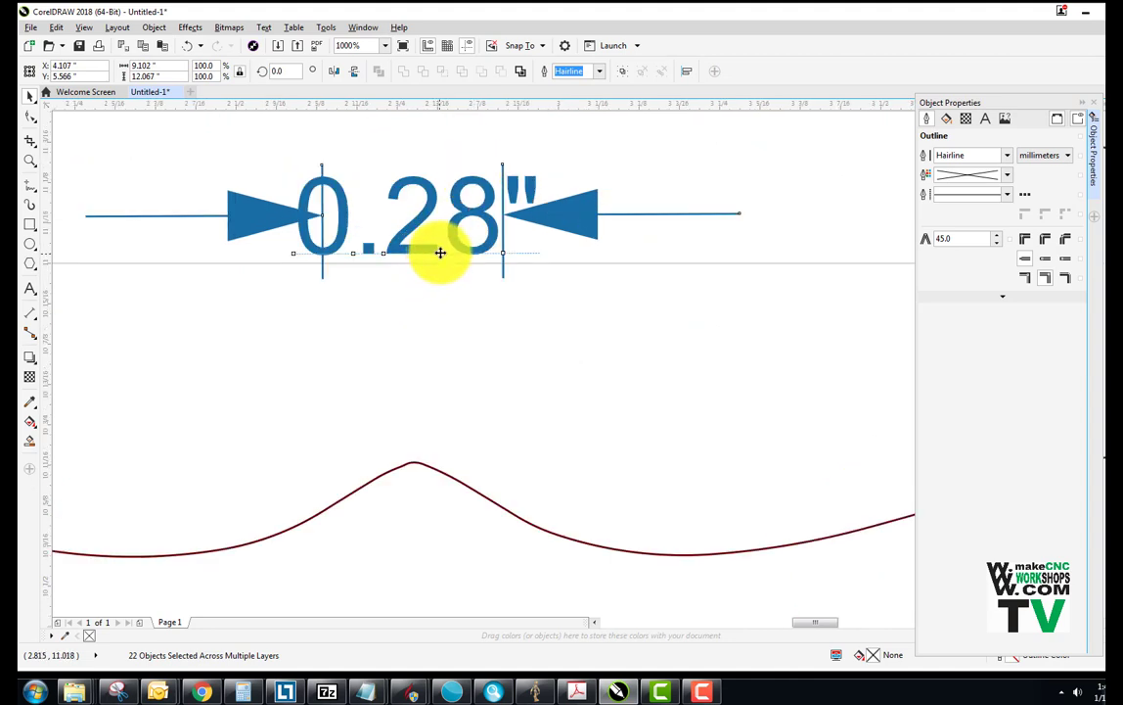
scroll(439, 259, down, 8)
scroll(516, 498, up, 2)
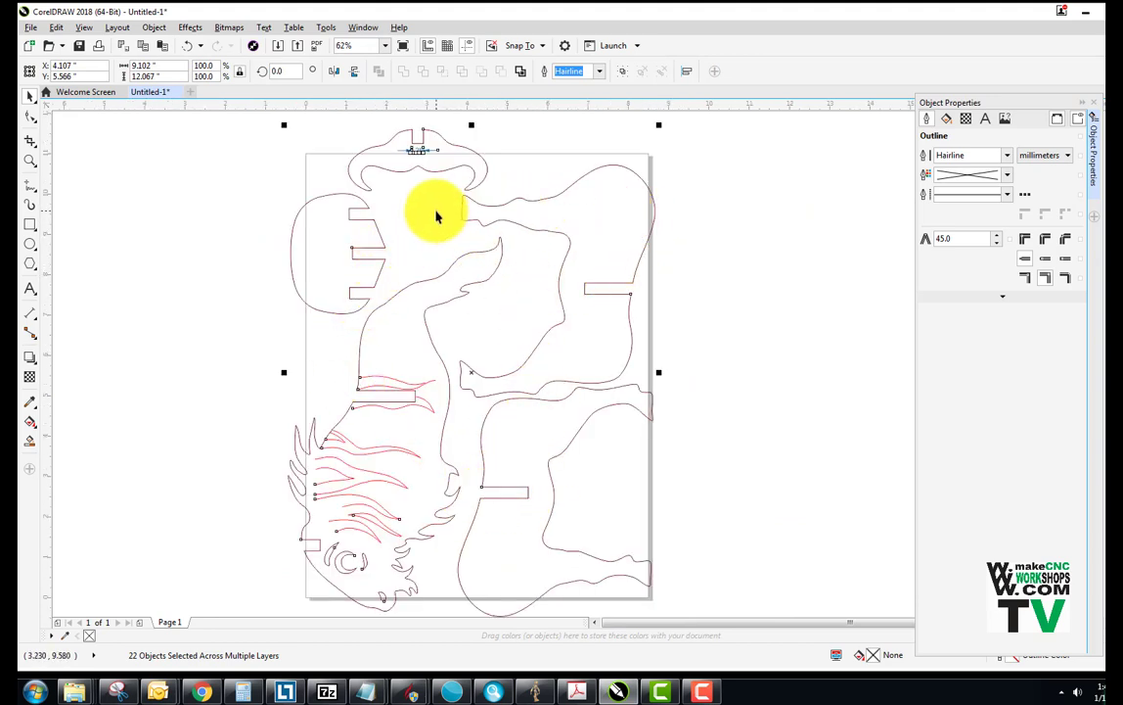
scroll(440, 217, down, 2)
scroll(445, 213, up, 2)
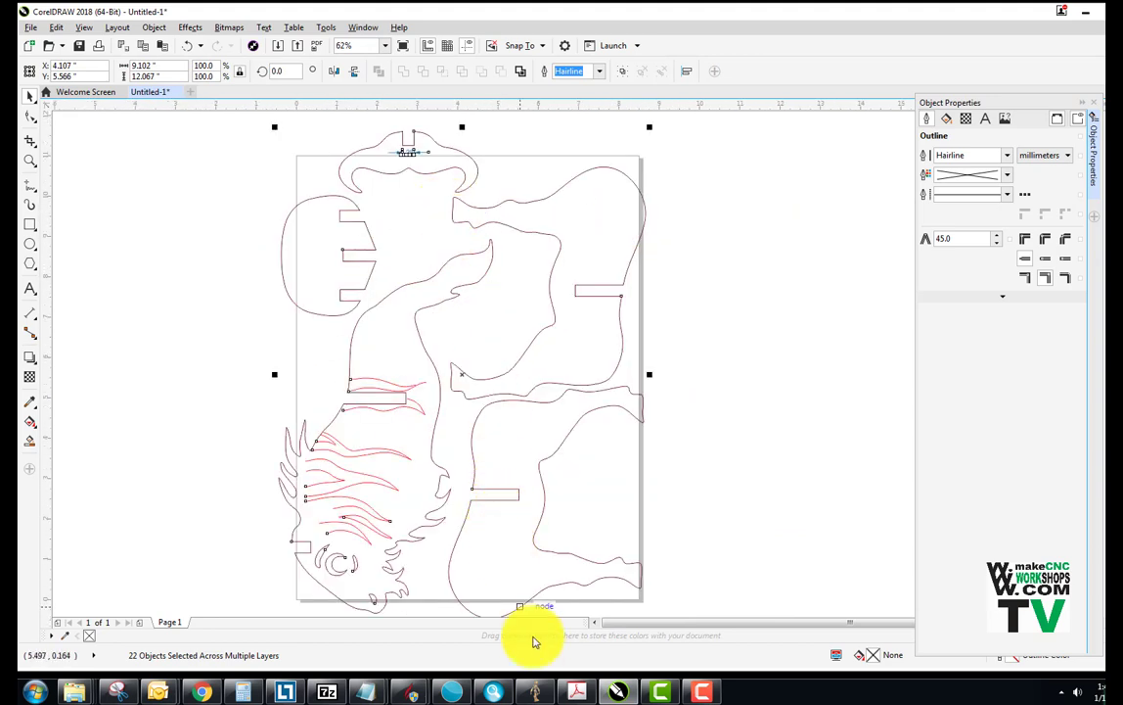
- Review the 9.10224" new-width result, close the makeCNC calculator, and deselect the pattern
click(533, 695)
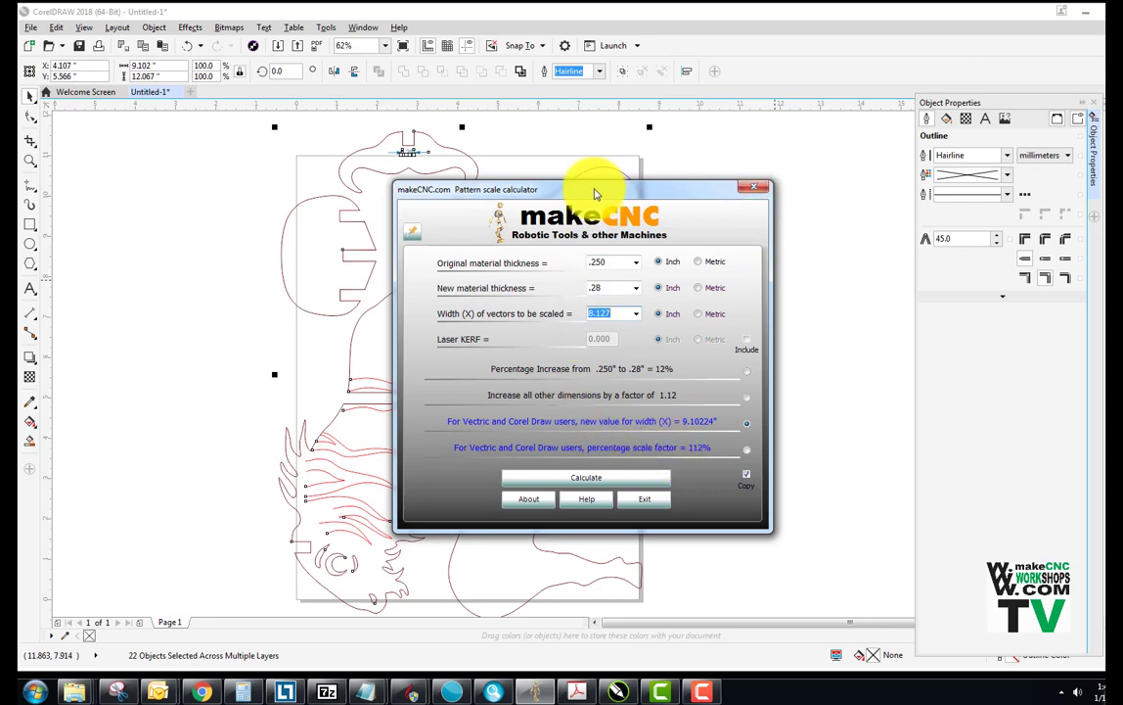
drag(594, 188, 698, 213)
drag(696, 267, 694, 260)
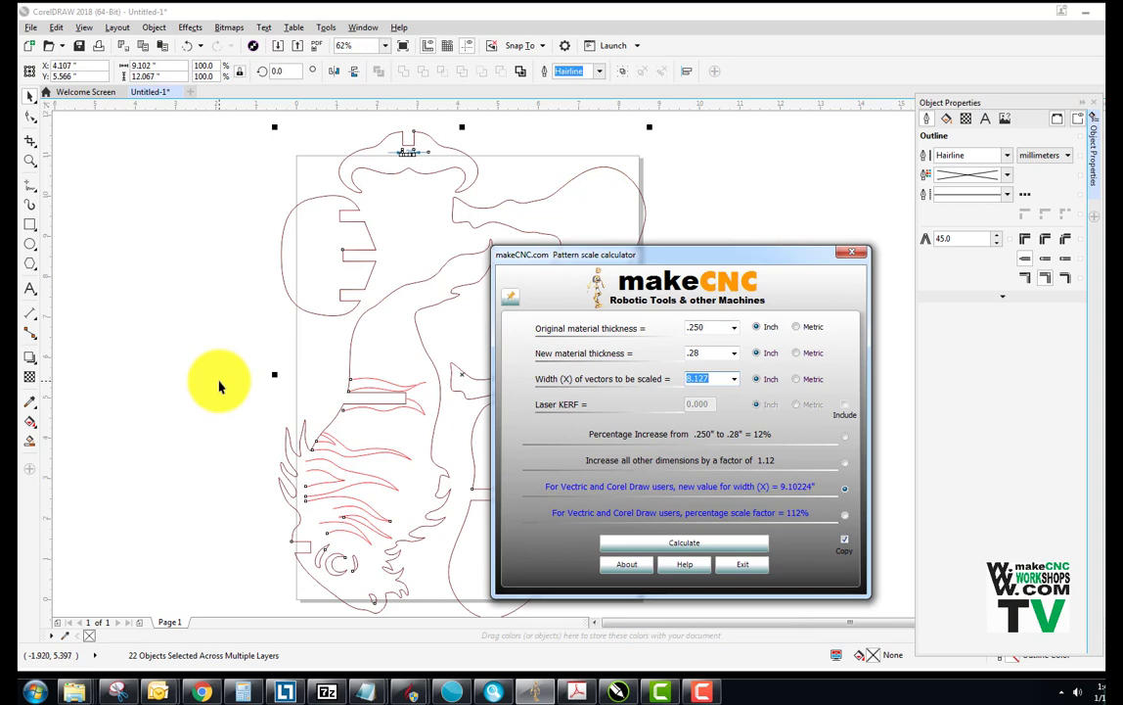
click(853, 255)
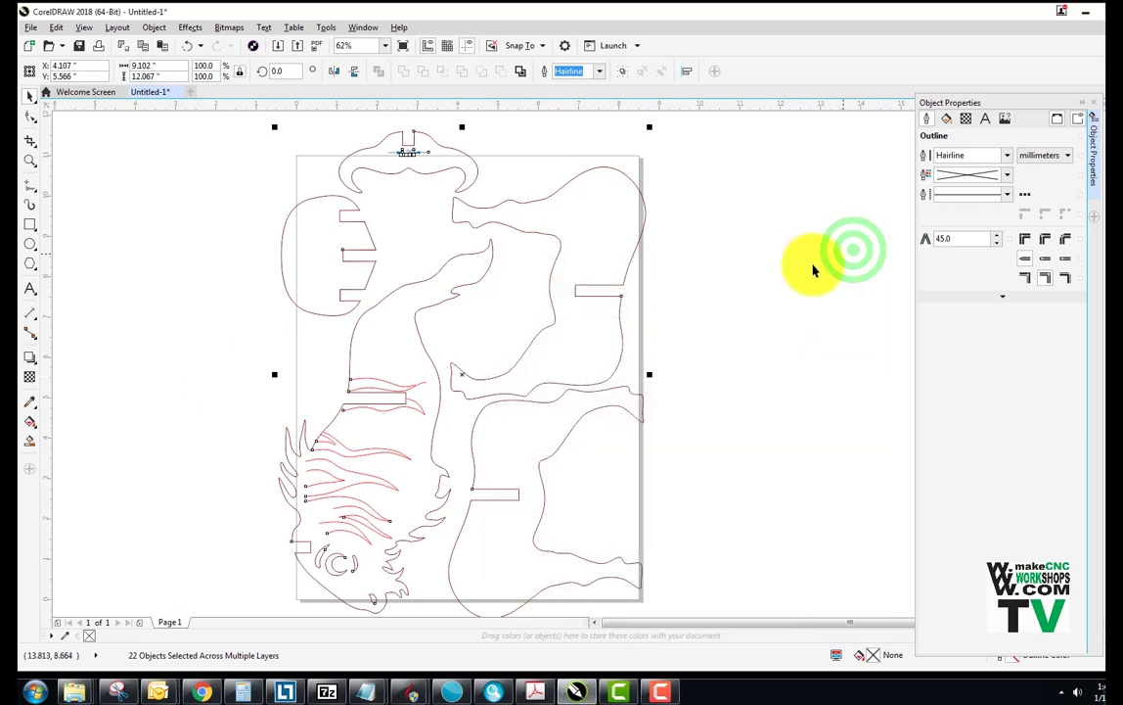
click(769, 272)
scroll(742, 288, down, 2)
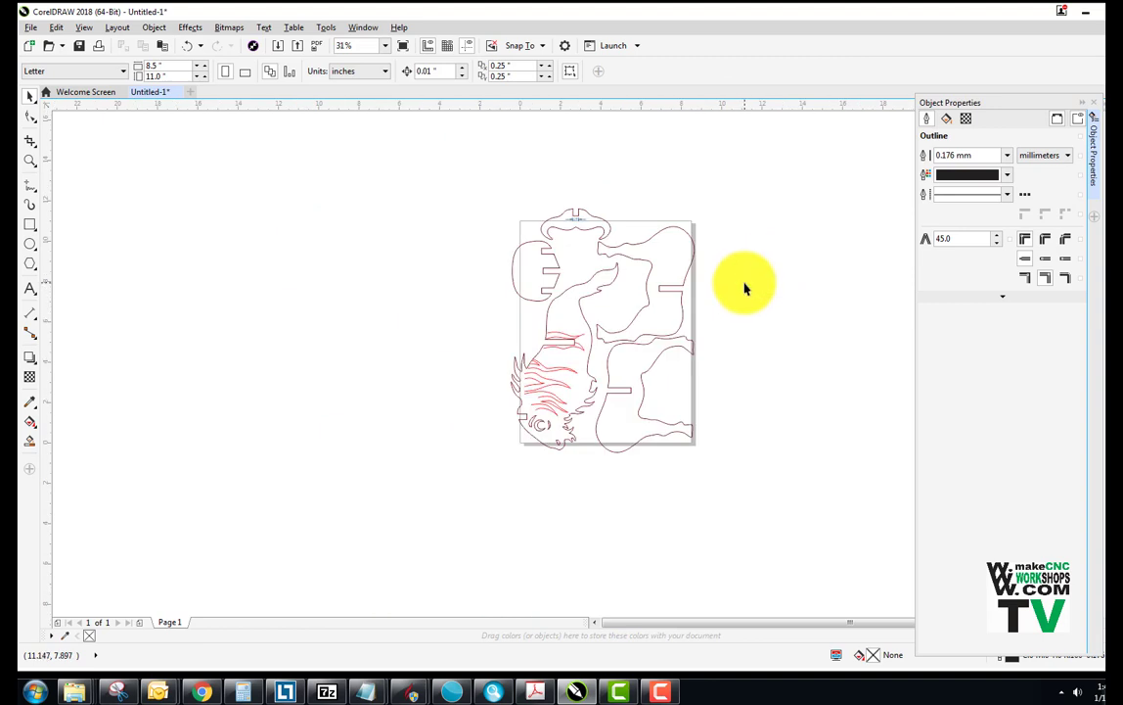
- Drag one bison body piece off the page and back, then marquee-select all 22 pieces
click(653, 240)
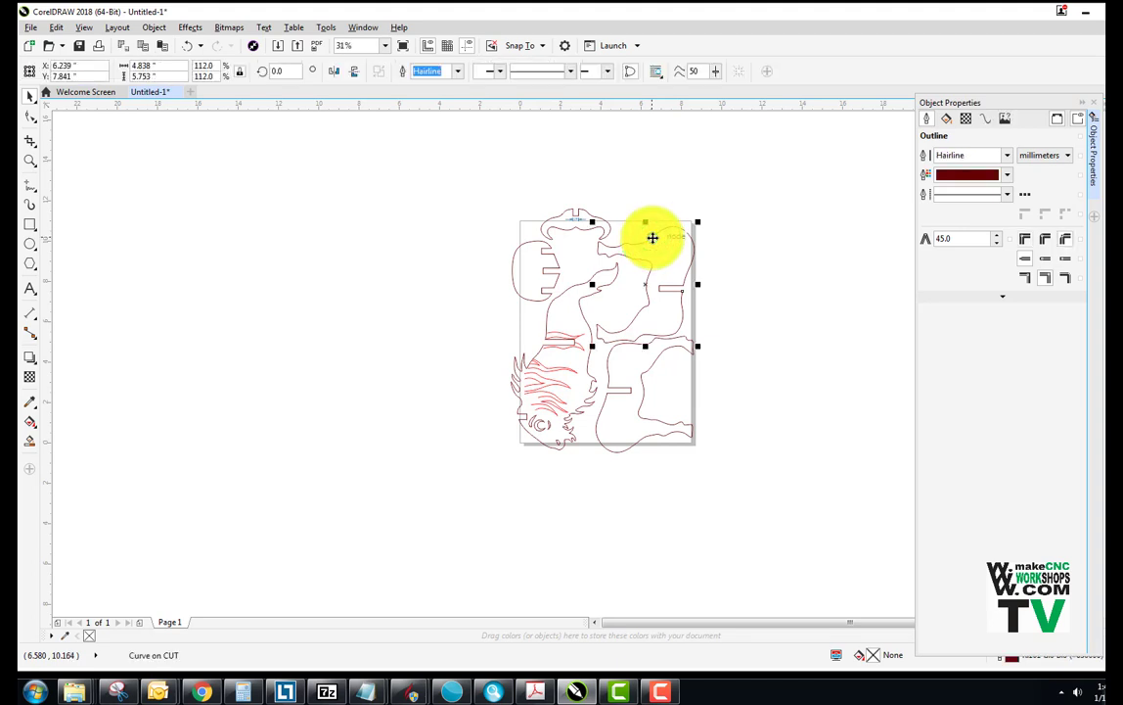
click(653, 237)
drag(652, 237, 798, 201)
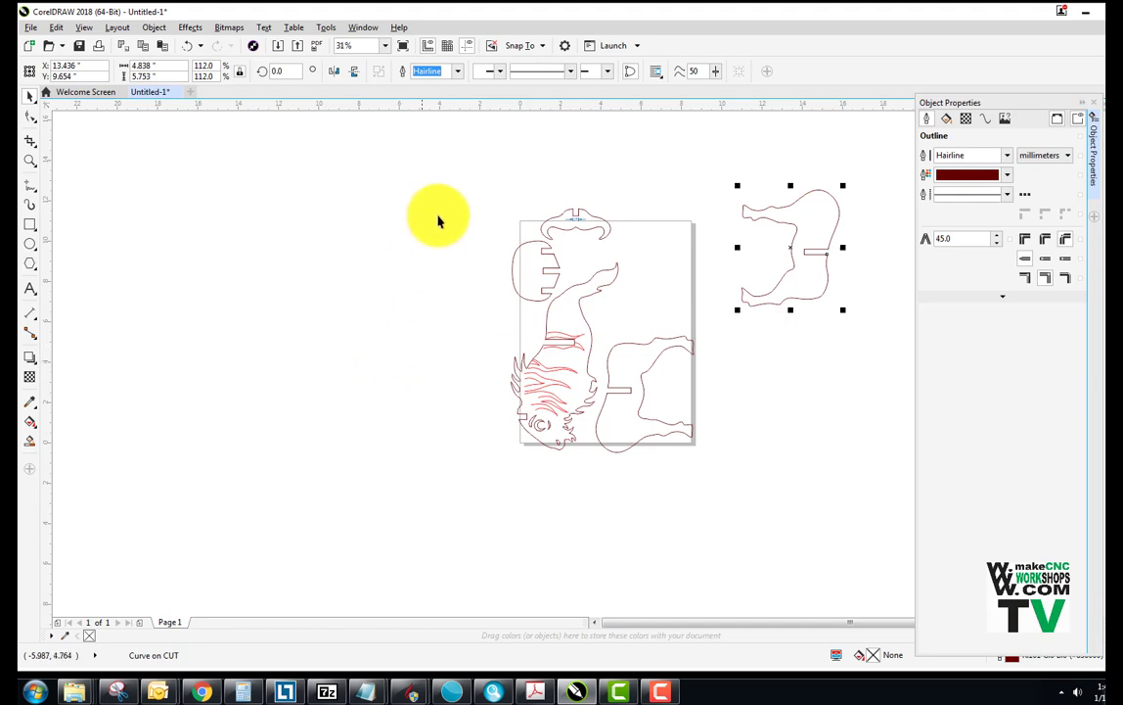
drag(796, 199, 659, 235)
drag(470, 153, 730, 512)
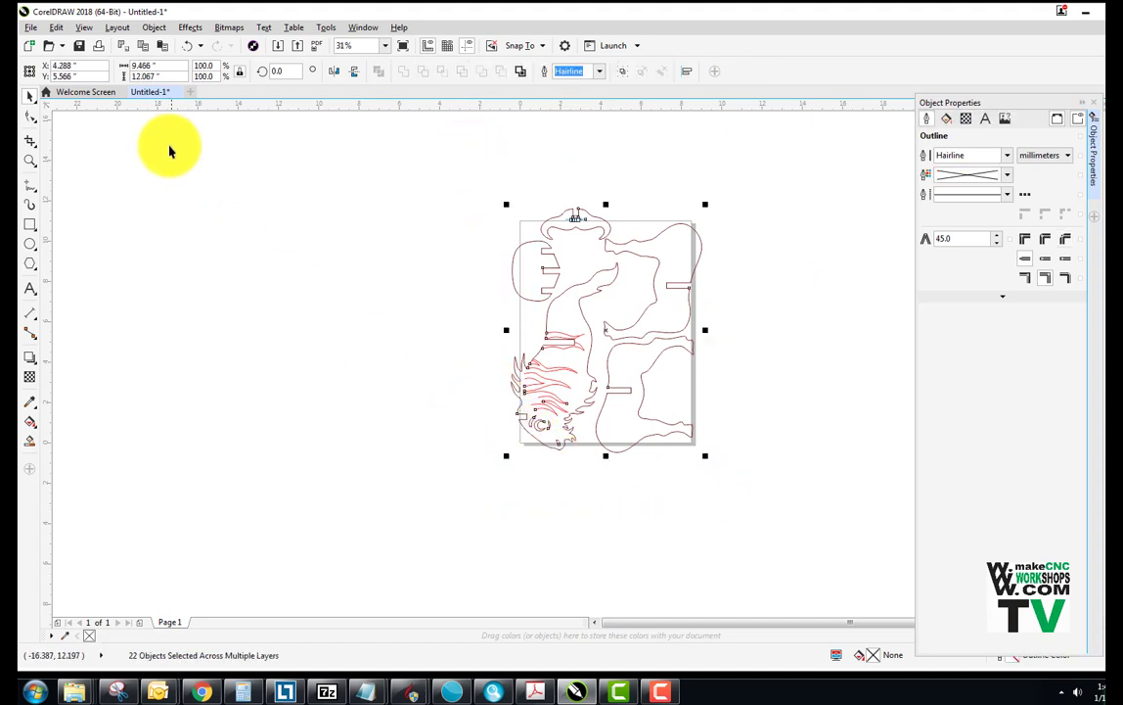
- Group the 22 selected bison pieces and drag the group slightly left on the page
click(153, 27)
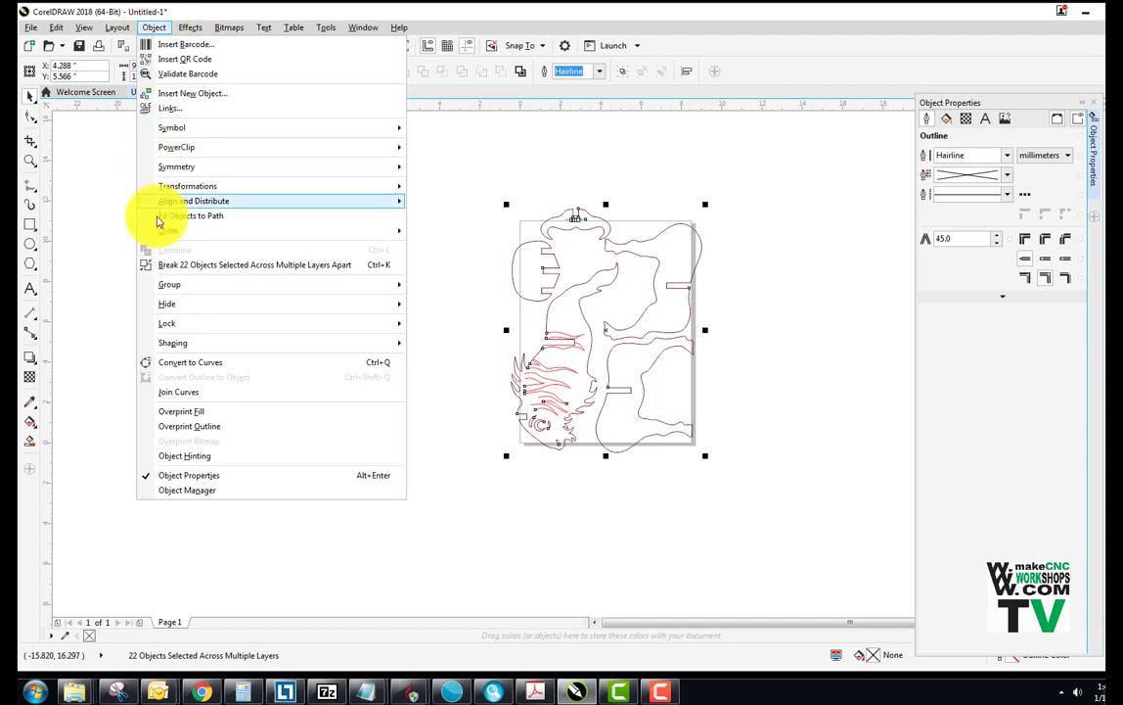
mouse_move(167, 287)
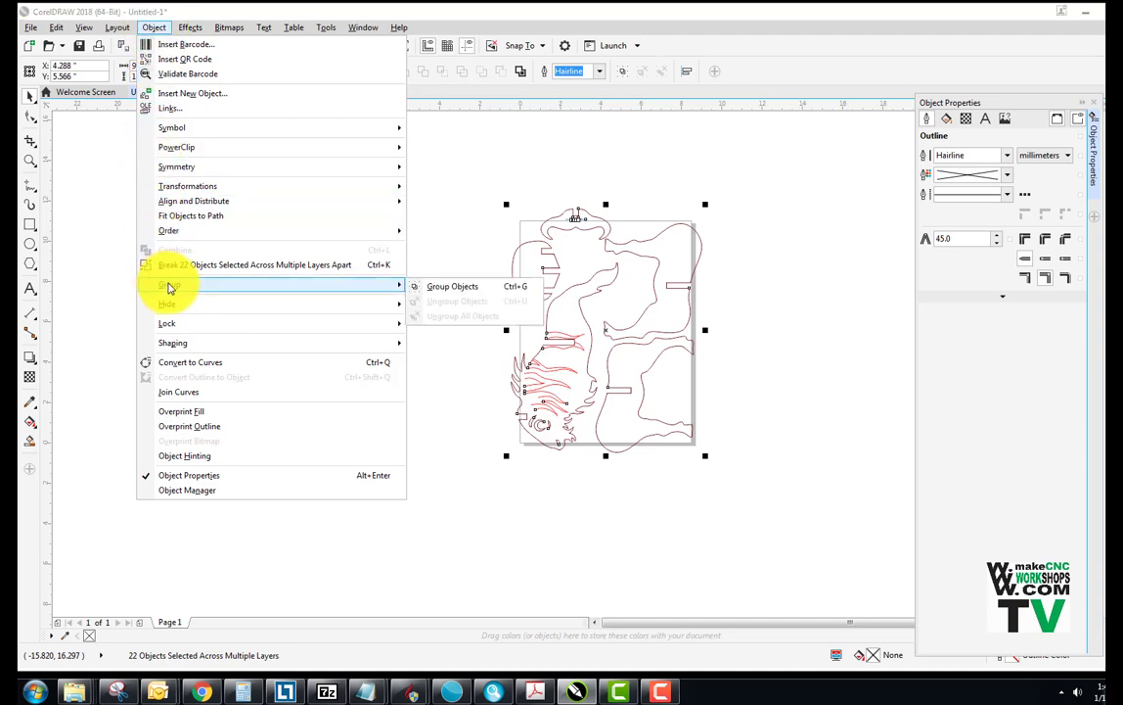
click(443, 288)
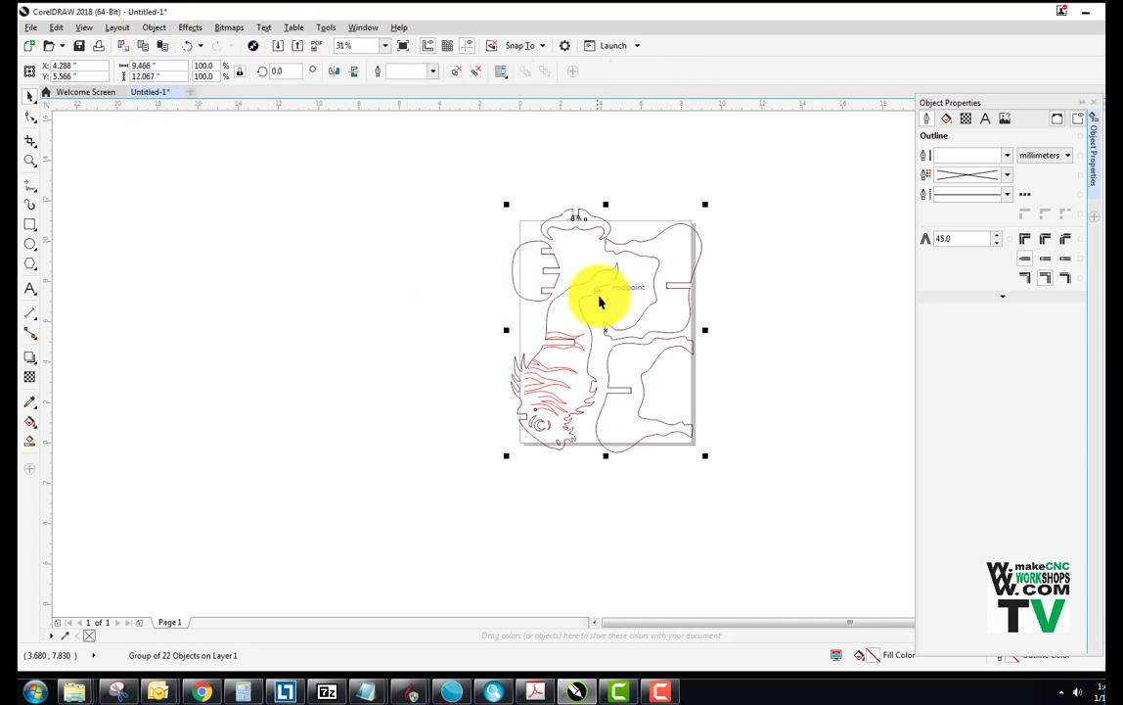
drag(591, 292, 572, 306)
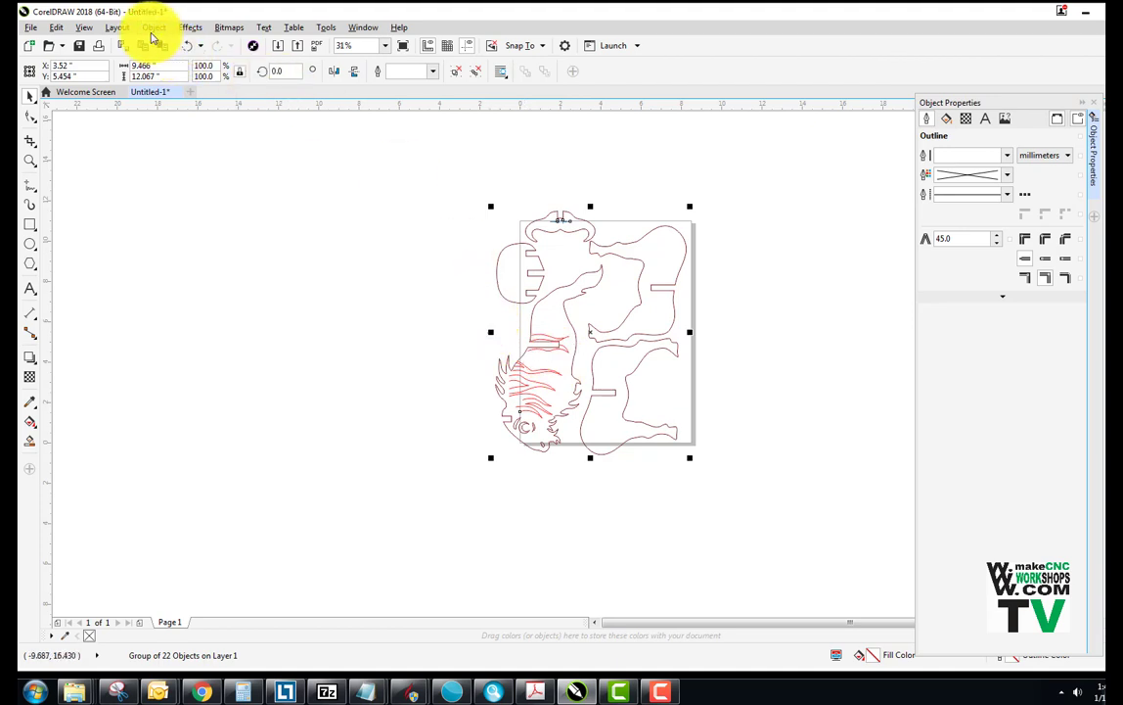
- Apply Ungroup All Objects to the bison pattern, then clear the selection
click(153, 28)
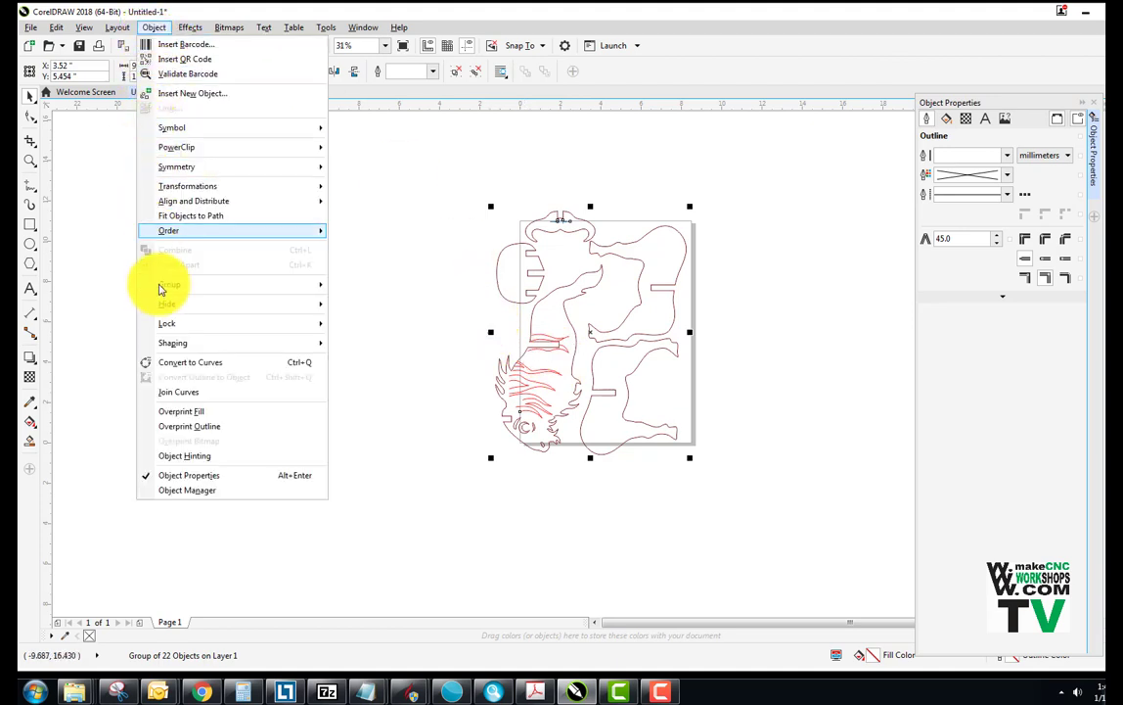
mouse_move(162, 290)
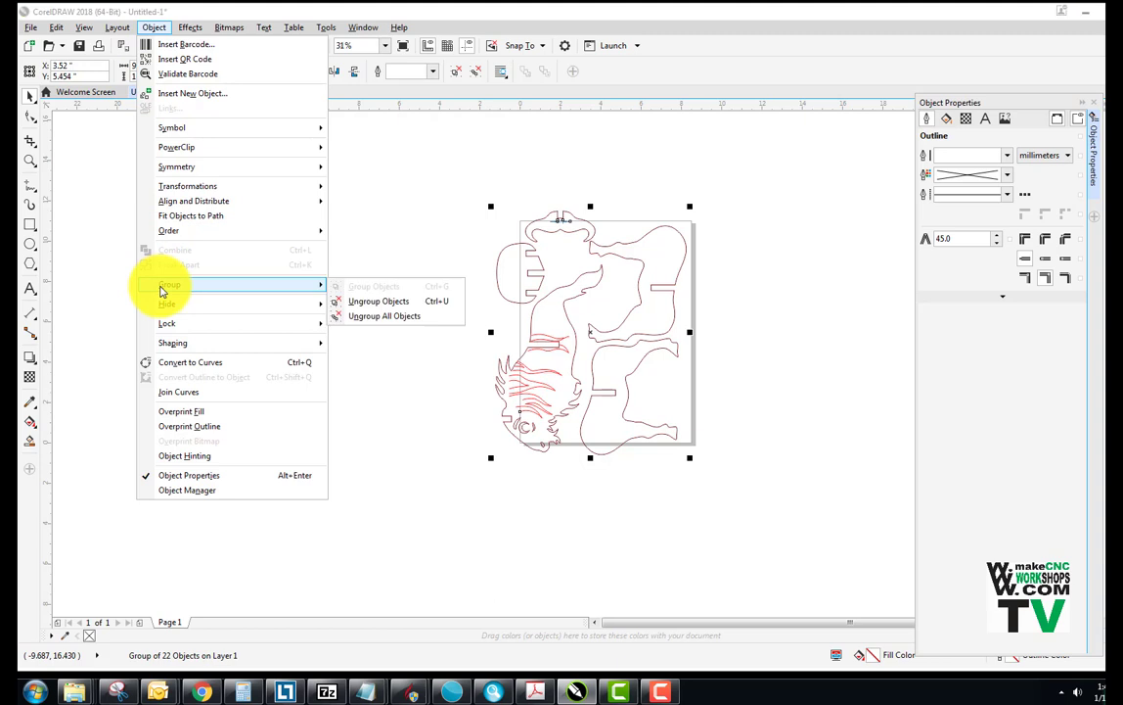
click(364, 318)
click(414, 245)
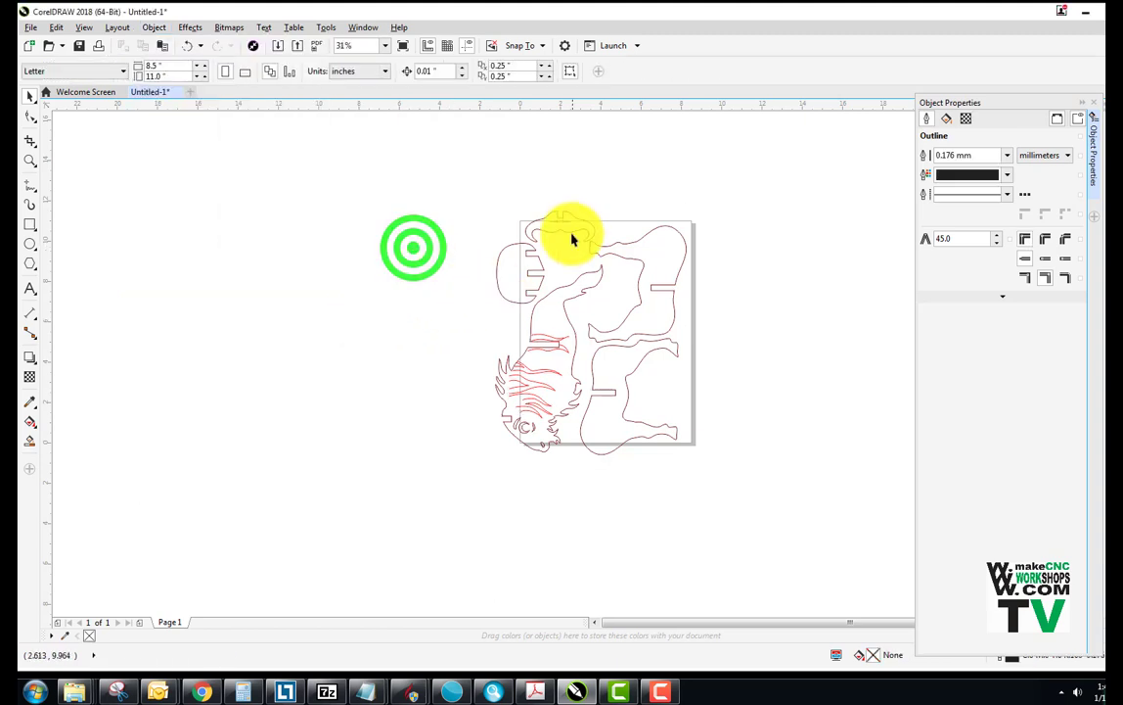
- Select the top horn piece, measuring 3.449 × 1.518 in
scroll(567, 247, up, 5)
click(564, 168)
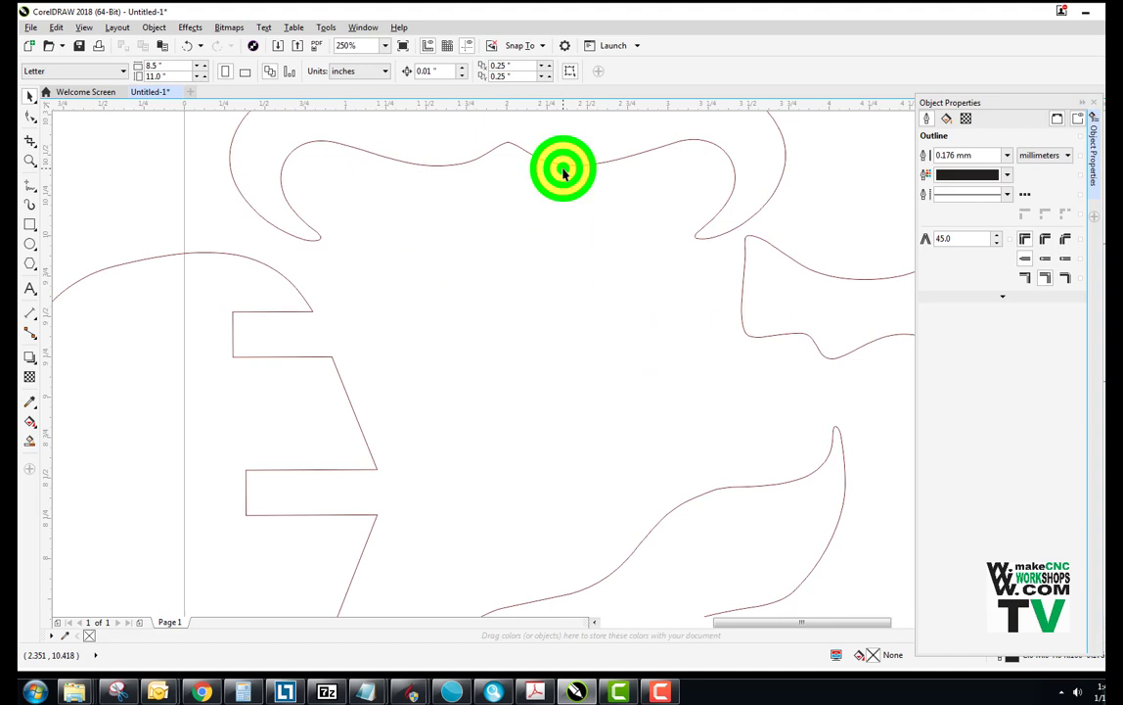
click(564, 168)
scroll(565, 176, down, 5)
scroll(568, 213, down, 2)
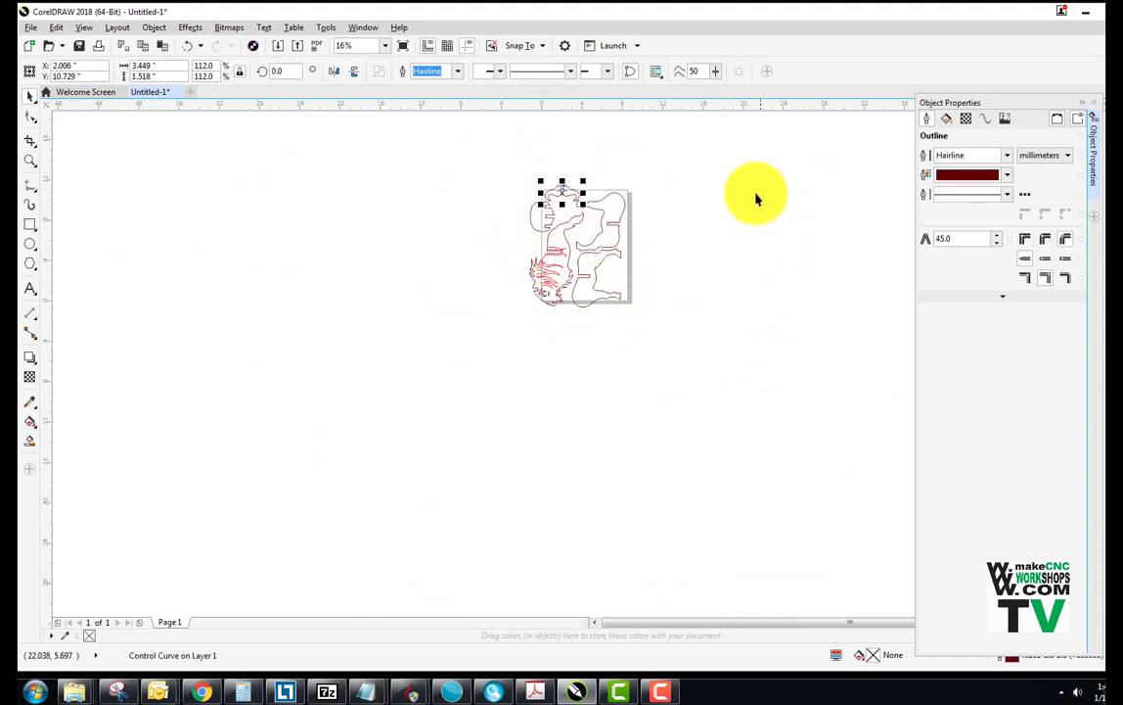
scroll(725, 178, up, 2)
scroll(288, 167, up, 2)
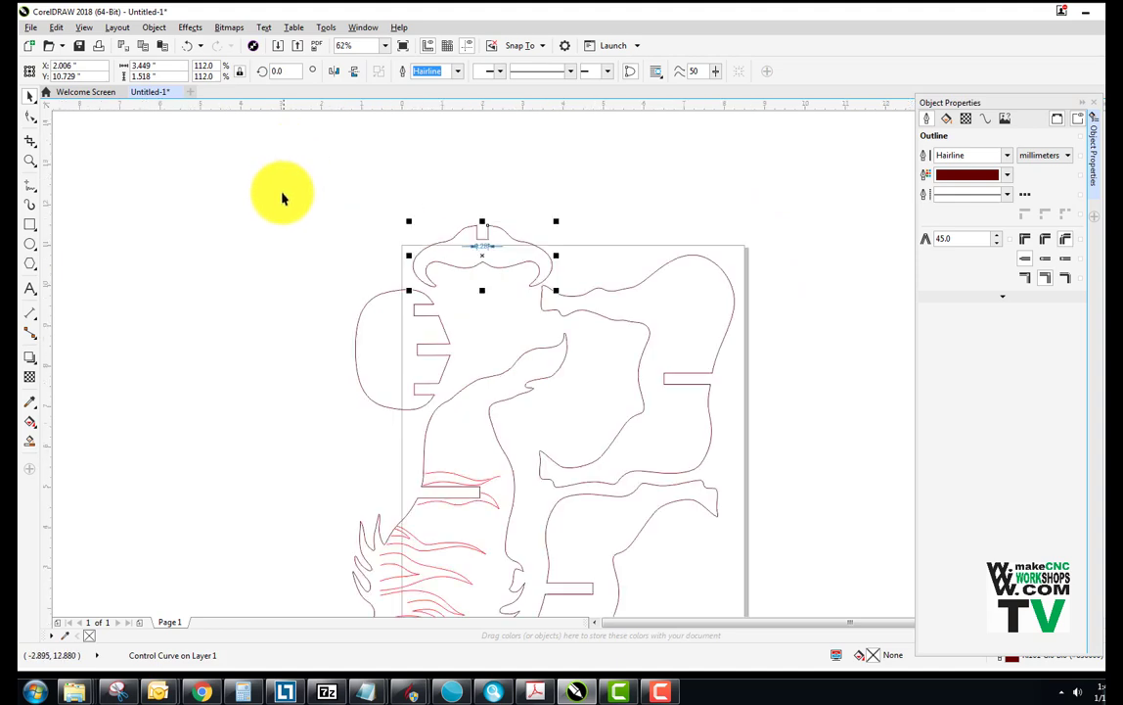
scroll(284, 201, down, 2)
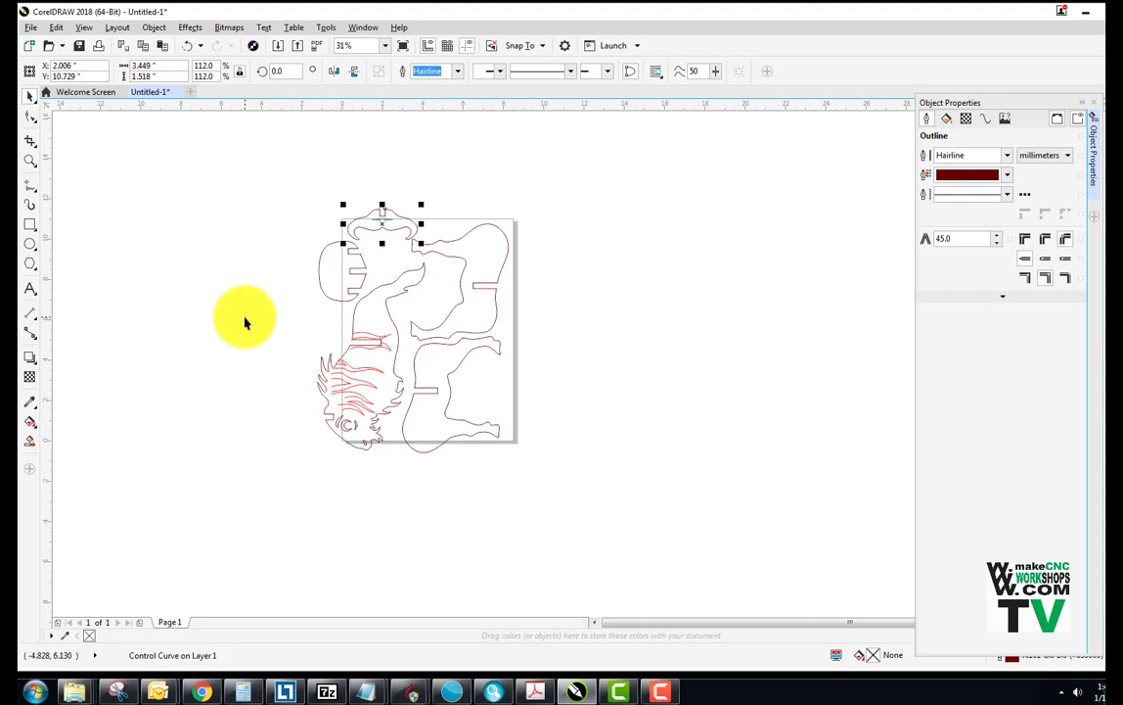
scroll(243, 320, up, 2)
scroll(242, 320, down, 2)
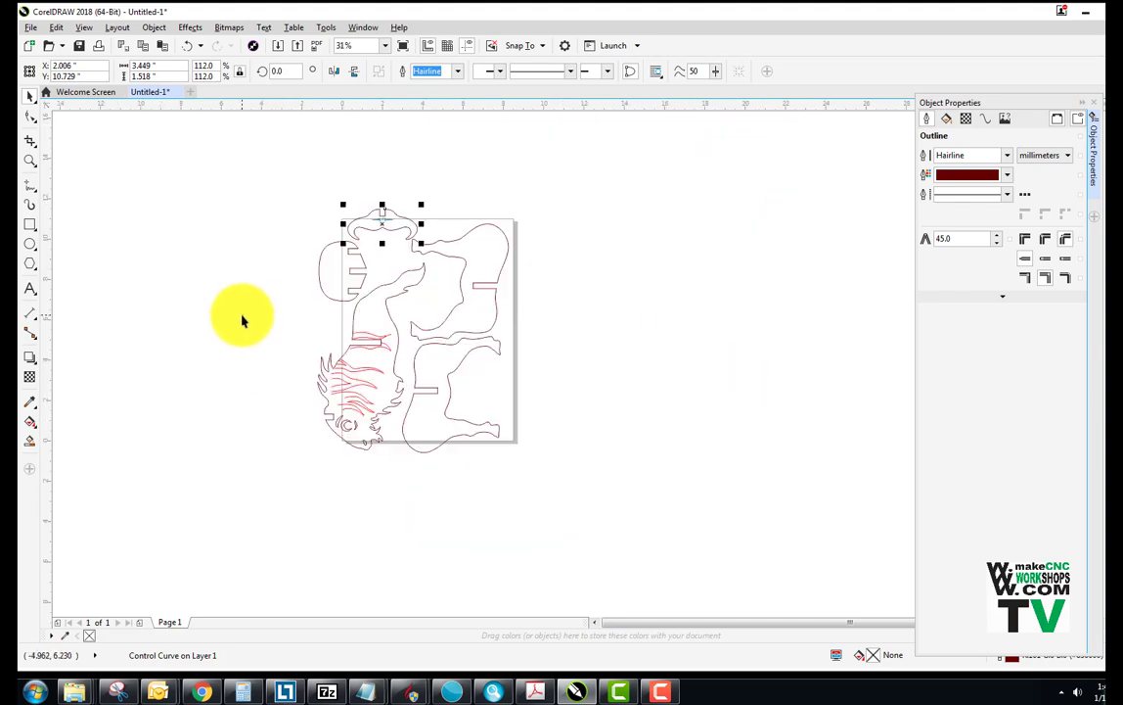